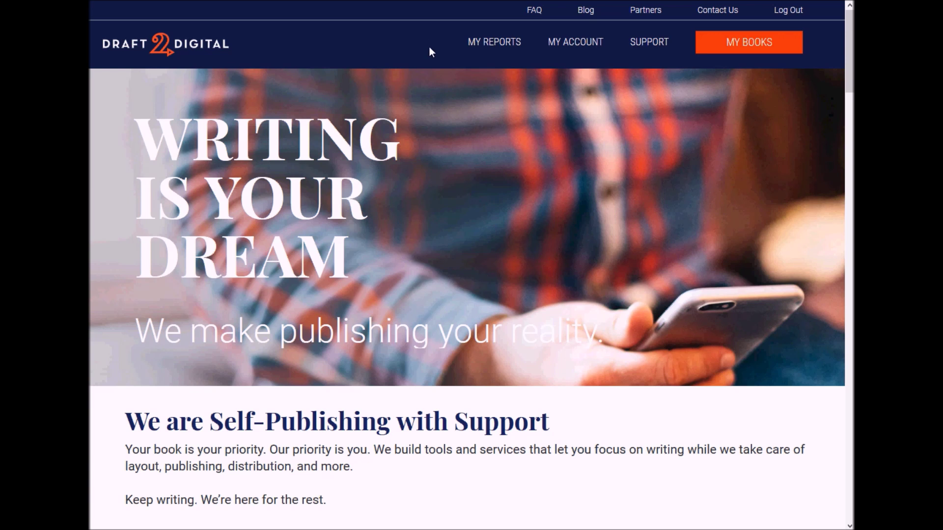
- Go to My Books and add a new book to reach the Edit Book details form
left_click(729, 52)
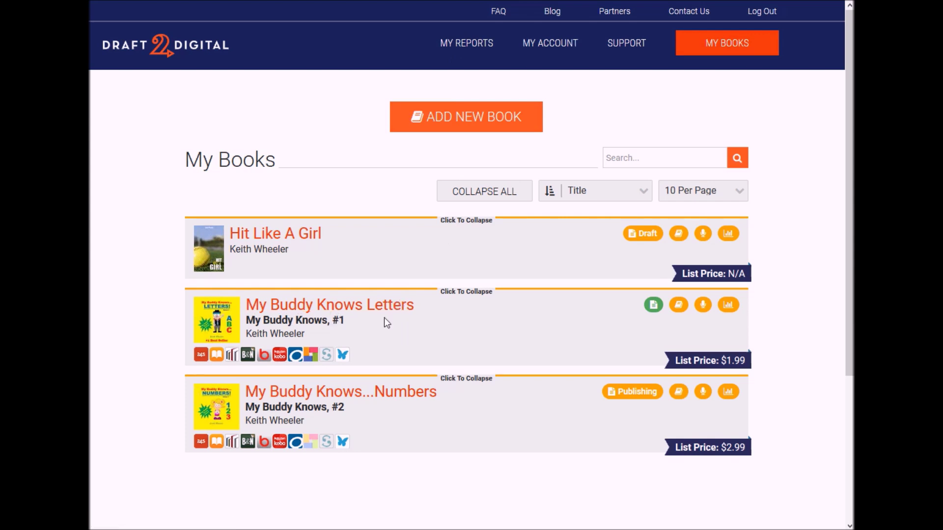
left_click(492, 123)
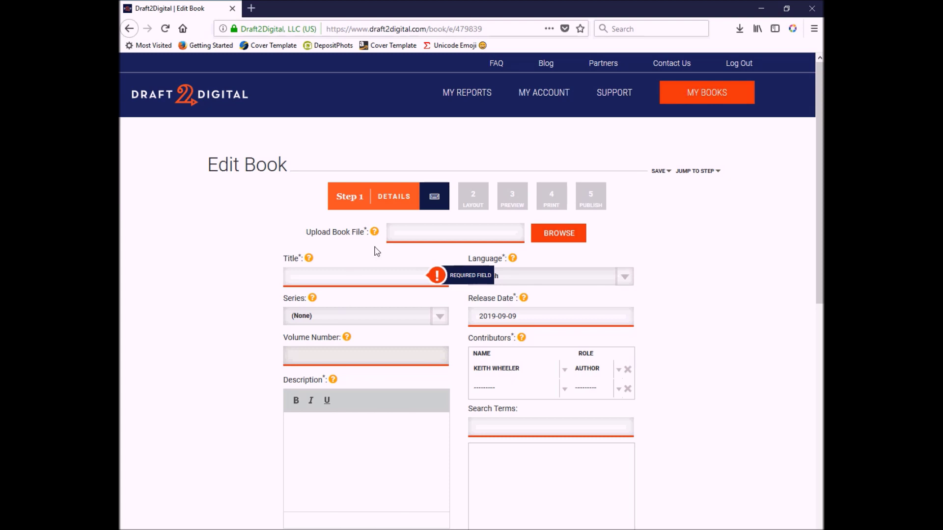
- Upload MyBuddShapes.docx from the File Upload dialog as the manuscript
mouse_move(375, 233)
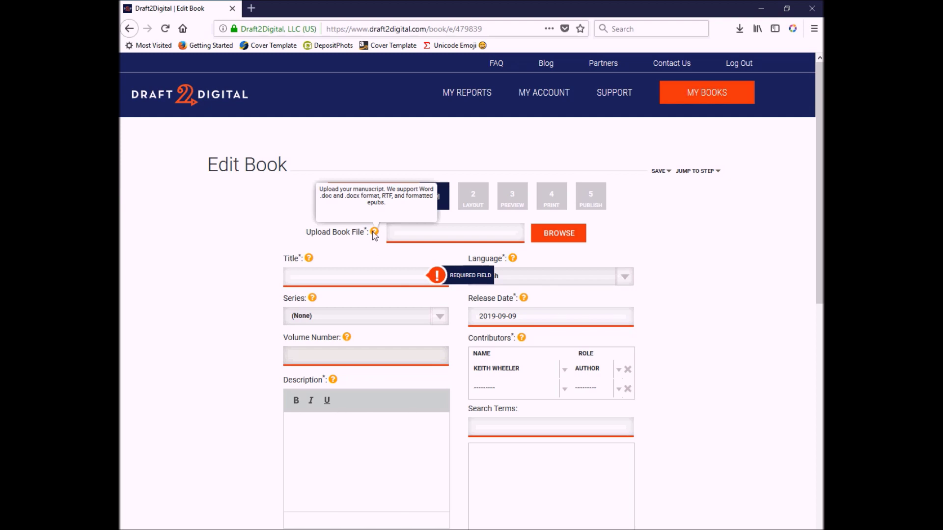
left_click(550, 237)
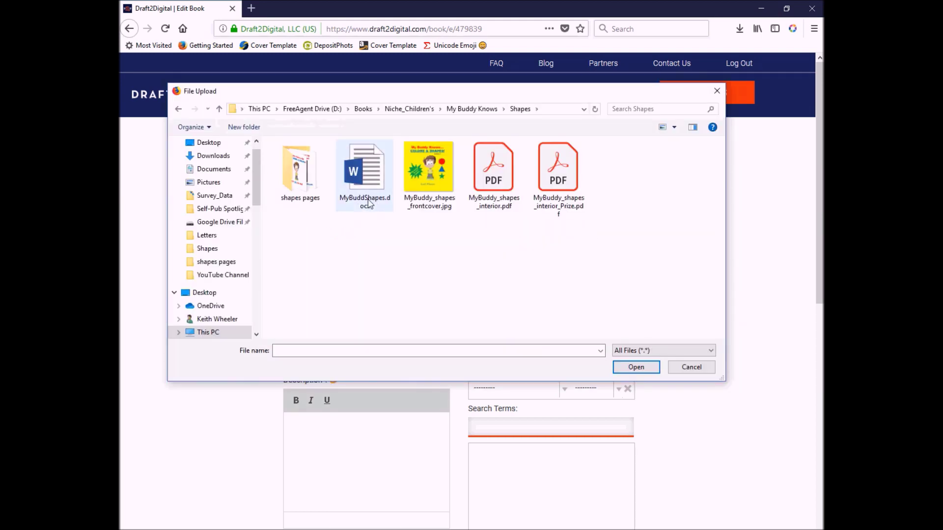
double_click(365, 186)
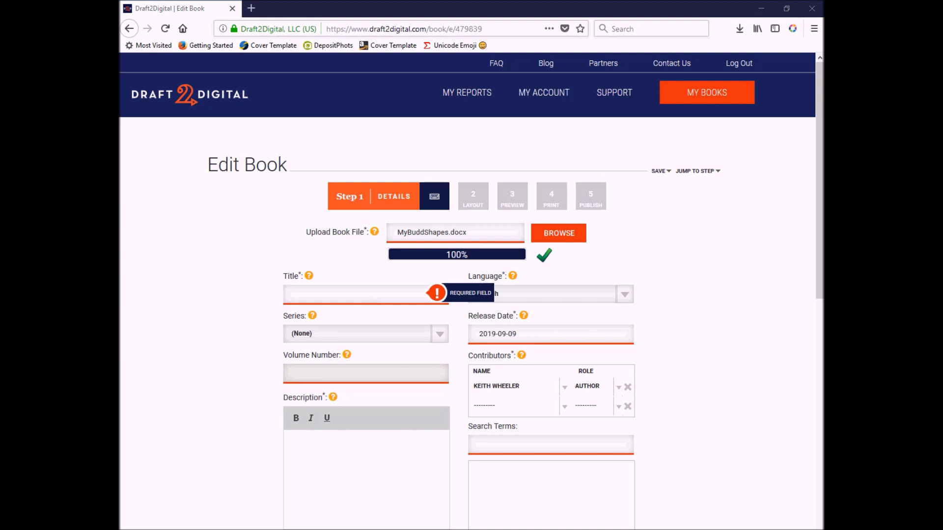
- Paste the title 'My Buddy Knows...Colors & Shapes', choose series My Buddy Knows, volume 3
left_click(338, 298)
type("My Buddy Knows...Colors & Shapes")
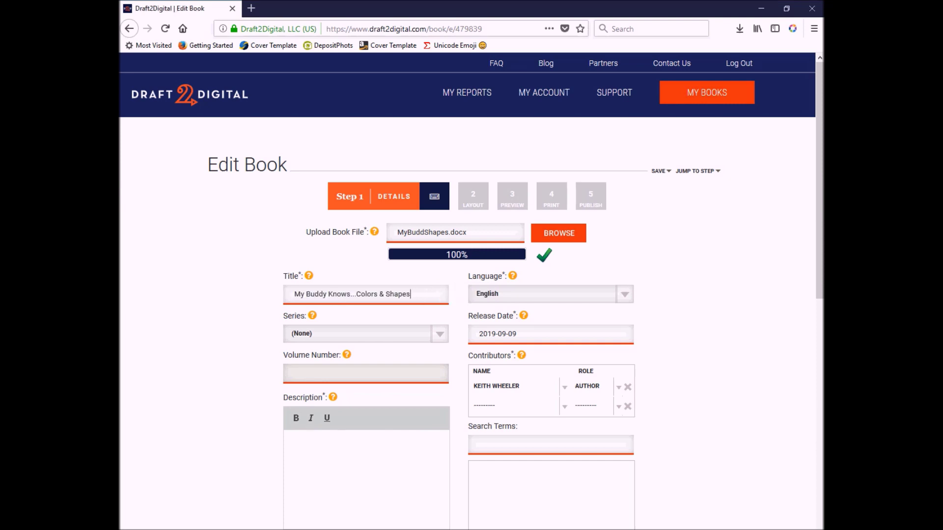
left_click(440, 337)
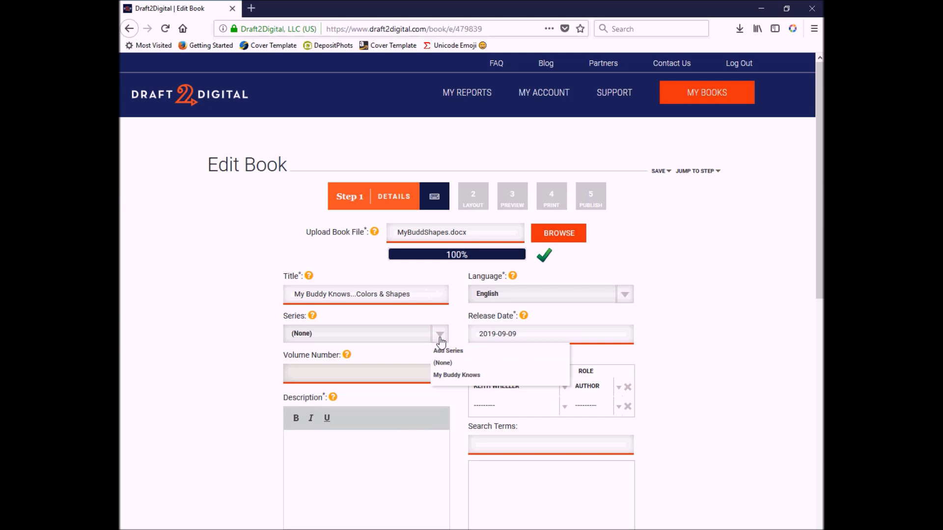
left_click(451, 375)
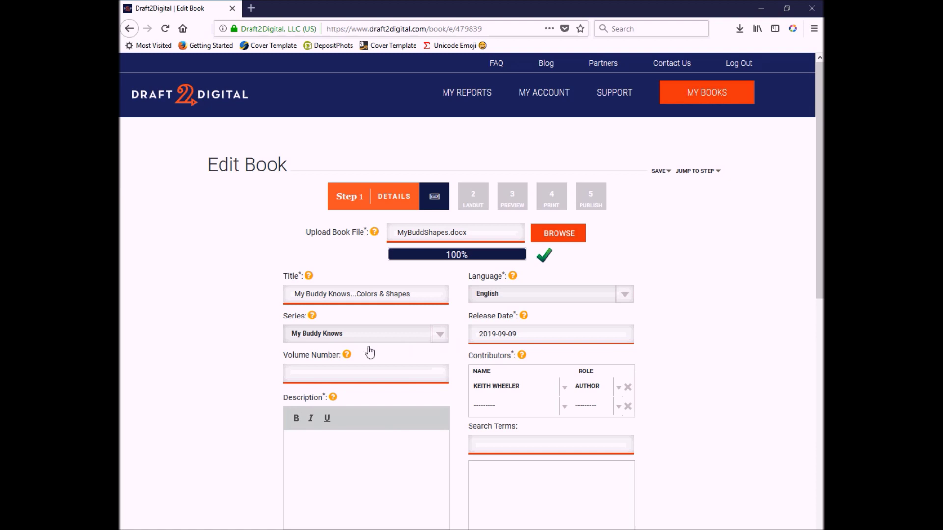
left_click(440, 335)
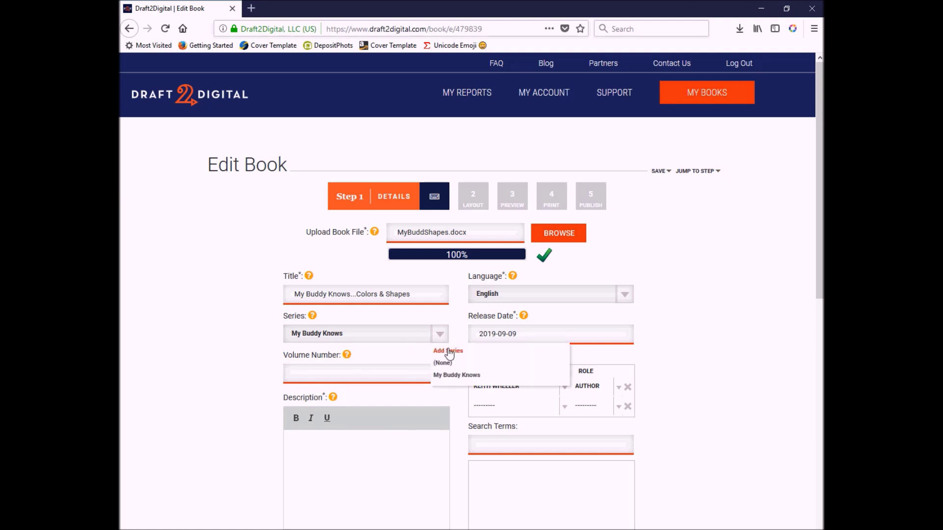
left_click(354, 375)
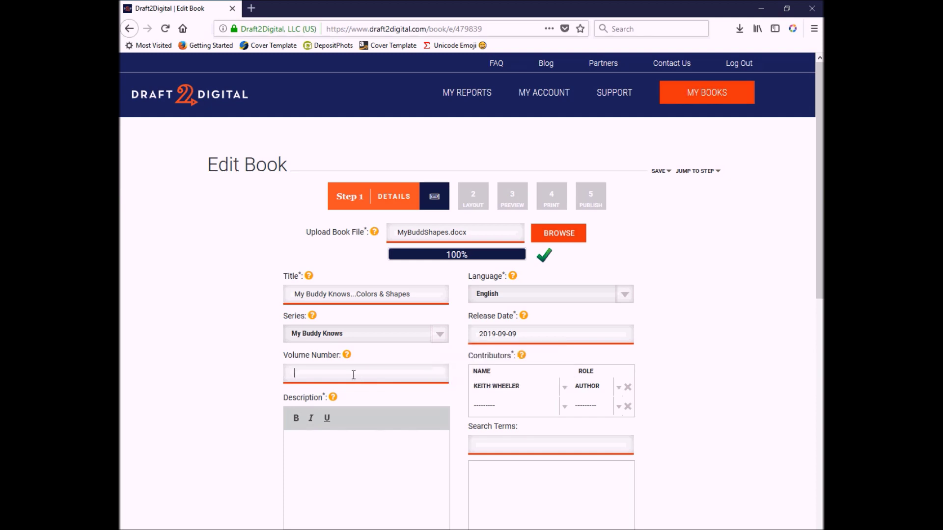
type("3")
left_click(356, 477)
- Paste the prepared description and correct the heading so it starts with 'Turn'
left_click(356, 477)
key("ctrl+v")
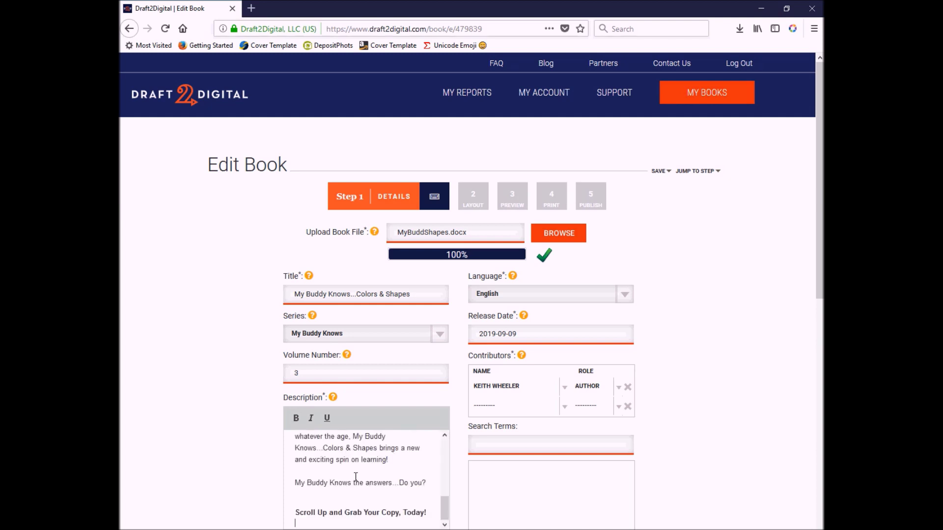
scroll(357, 472, "up", 8)
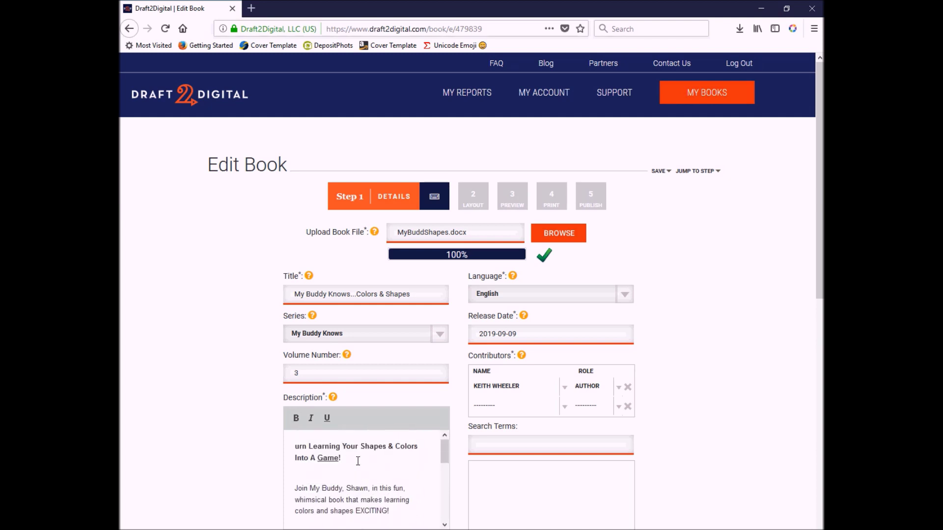
left_click(358, 462)
type("T")
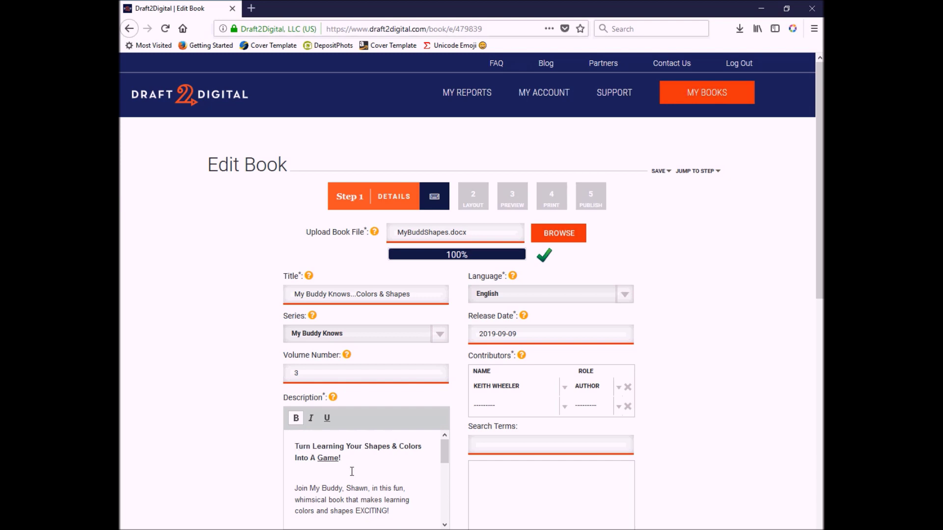
- Remove the extra blank lines after the heading and before the closing line
left_click(352, 473)
key("BackSpace")
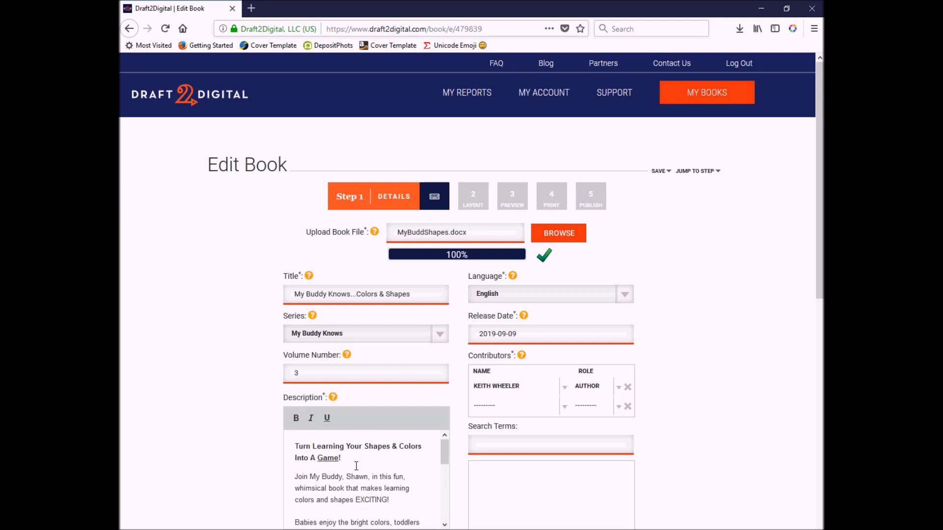
key("Down")
key("Down")
key("Down")
key("Down")
key("Down")
key("Down")
key("Down")
key("Down")
key("Down")
key("Down")
key("Down")
key("Down")
key("Down")
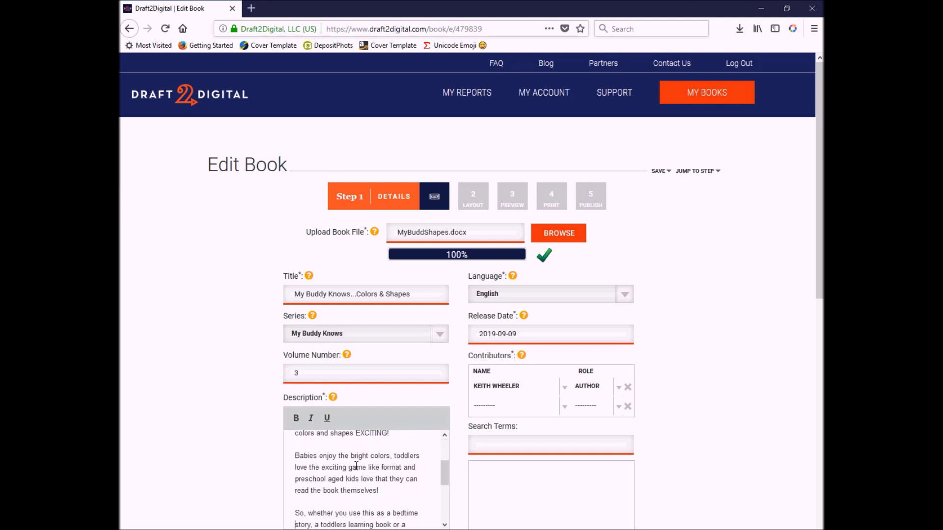
key("Down")
key("Down")
key("Down")
key("Down")
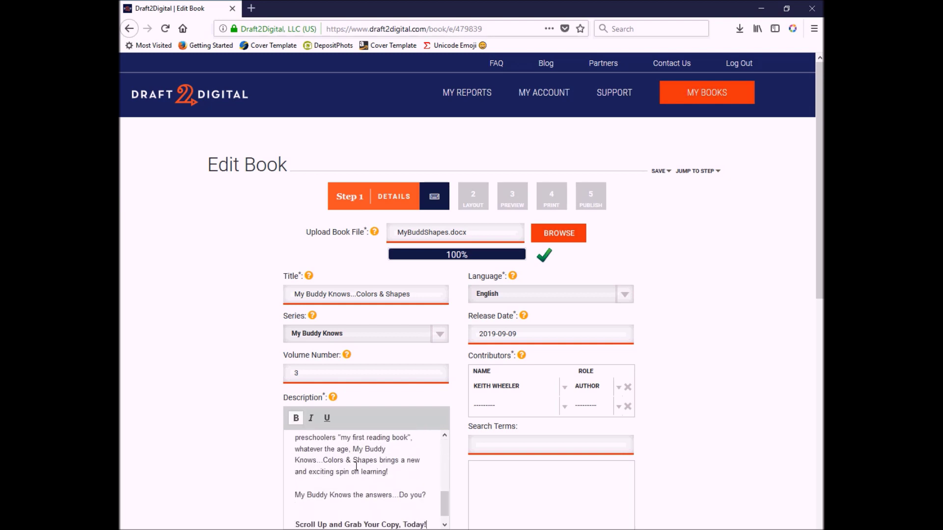
key("Delete")
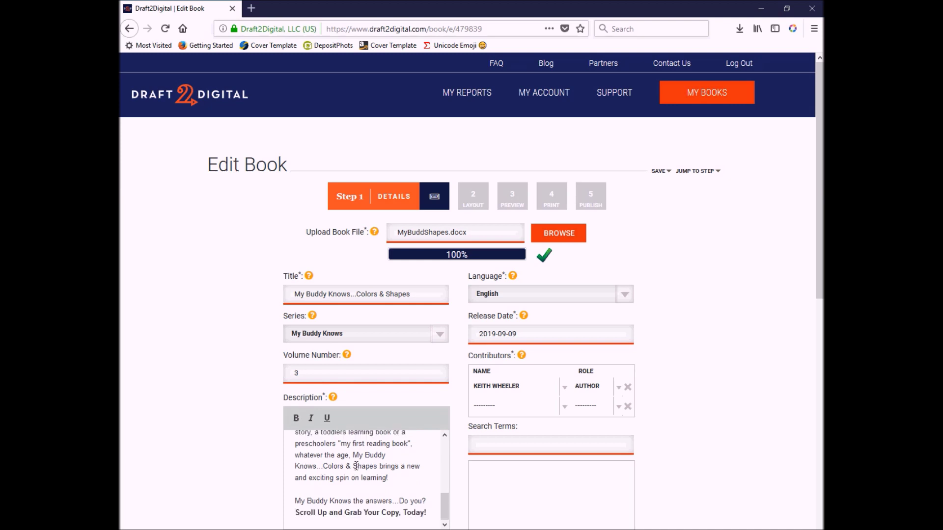
key("Return")
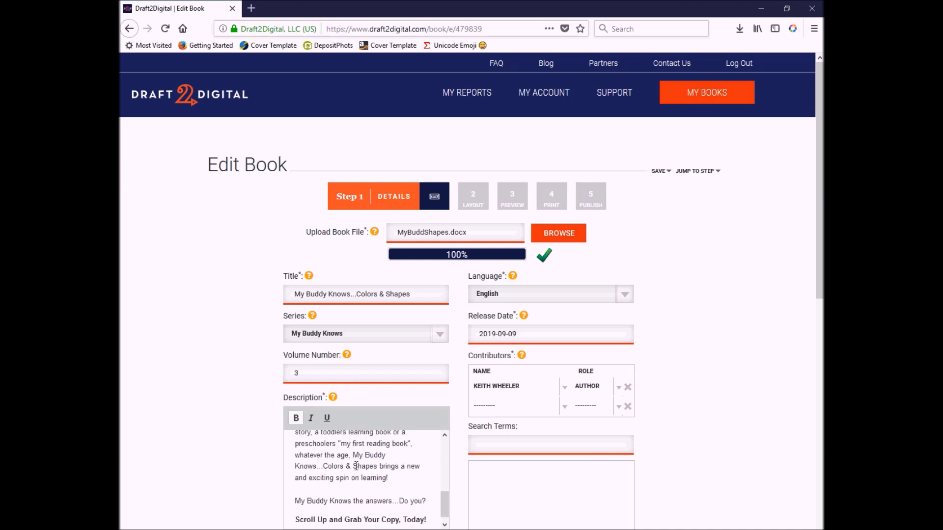
- Underline the word 'Today' in the closing line 'Scroll Up and Grab Your Copy, Today!'
scroll(301, 480, "down", 1)
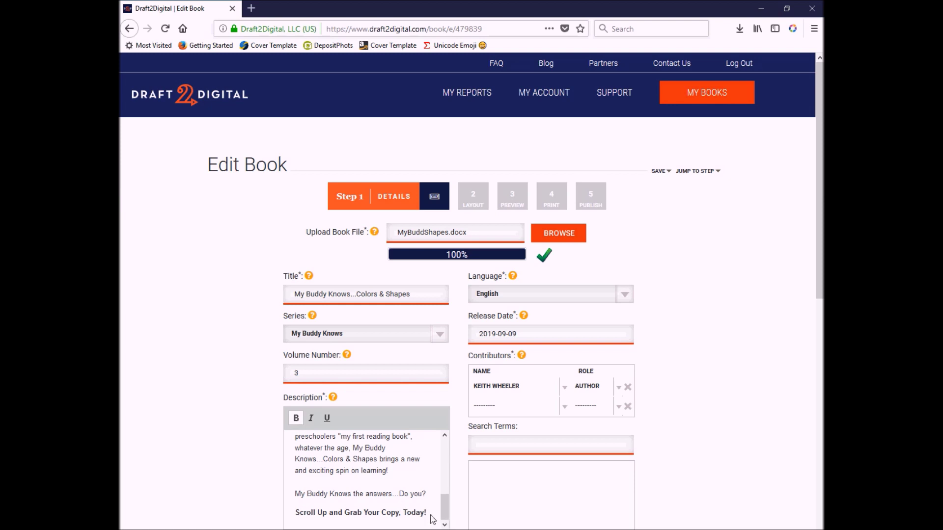
left_click_drag(425, 512, 404, 515)
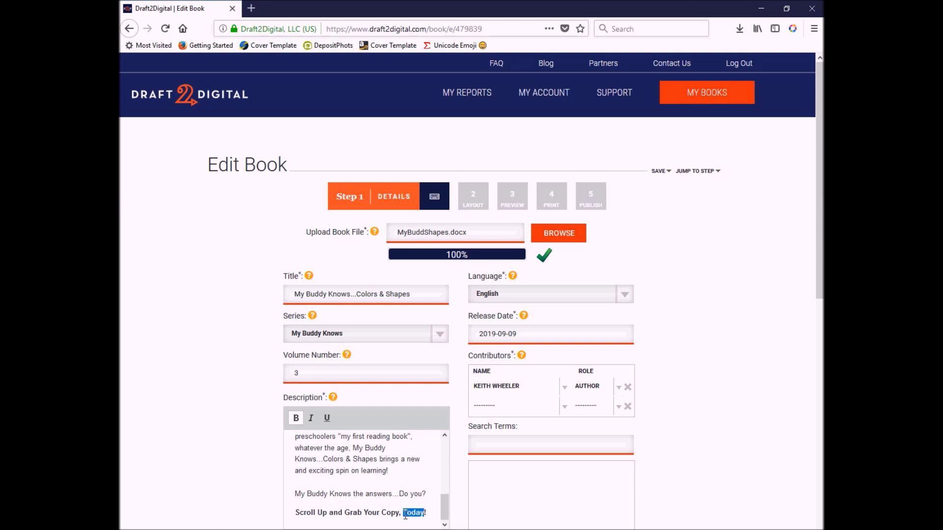
left_click(327, 418)
left_click(416, 503)
- Keep the existing publisher selected in the Publisher list
scroll(457, 501, "down", 3)
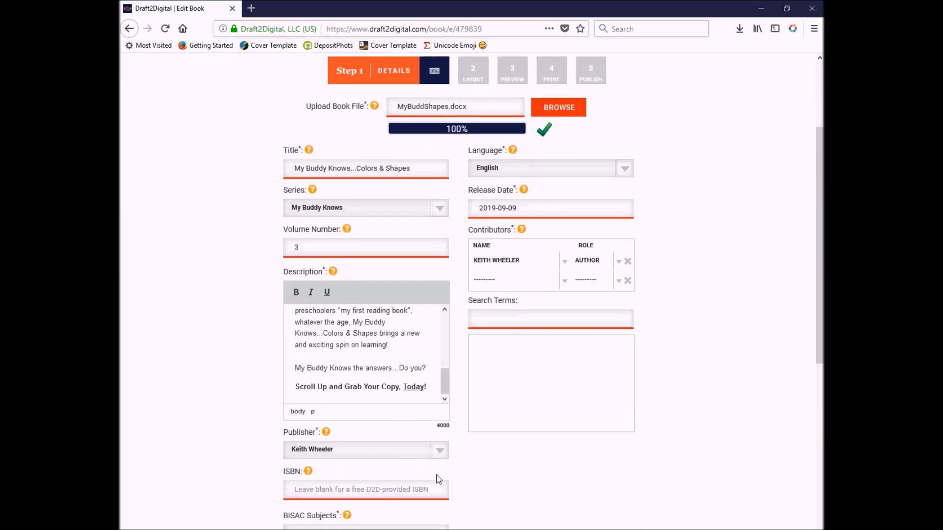
scroll(439, 479, "down", 3)
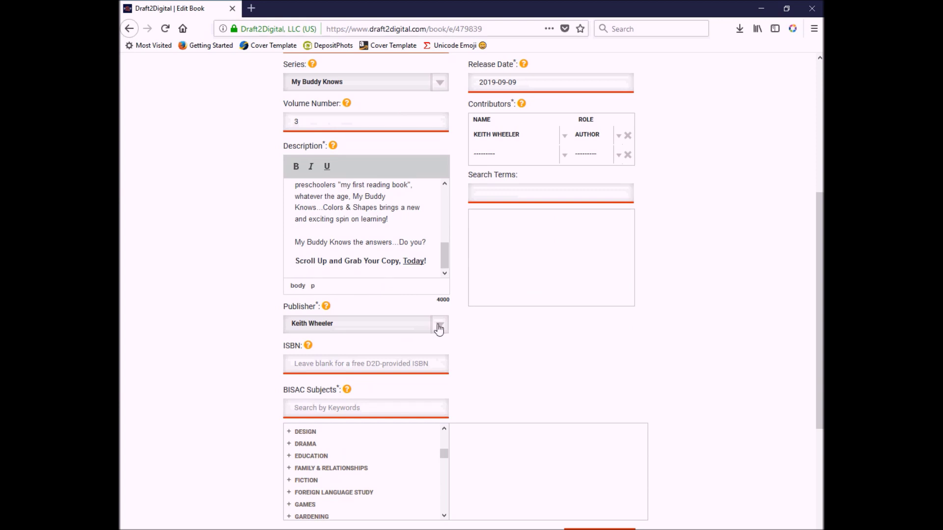
left_click(439, 328)
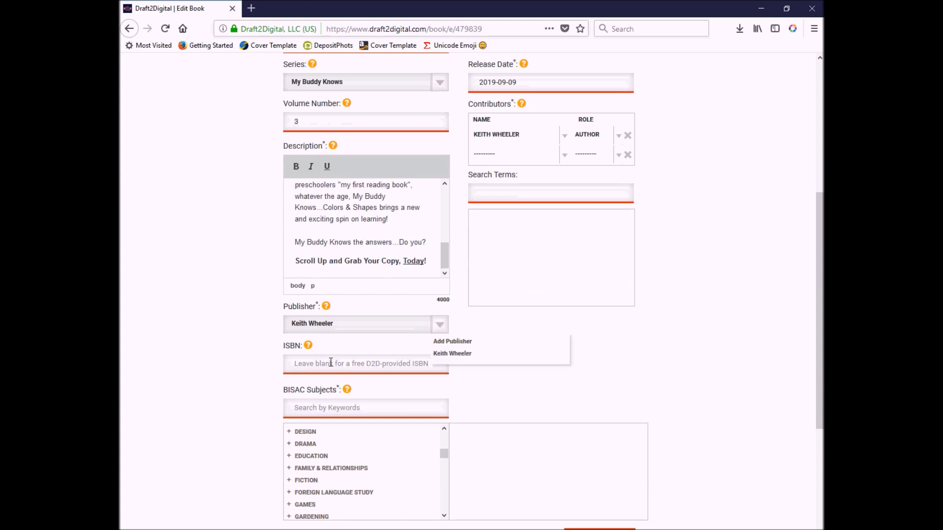
left_click(236, 352)
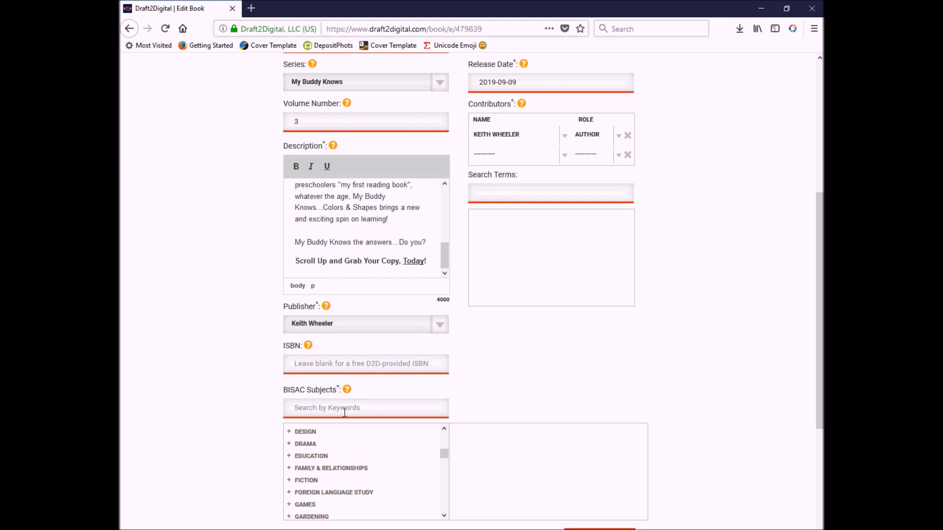
- Add the BISAC subject Juvenile Nonfiction / Concepts / Colors
mouse_move(347, 392)
scroll(354, 419, "down", 3)
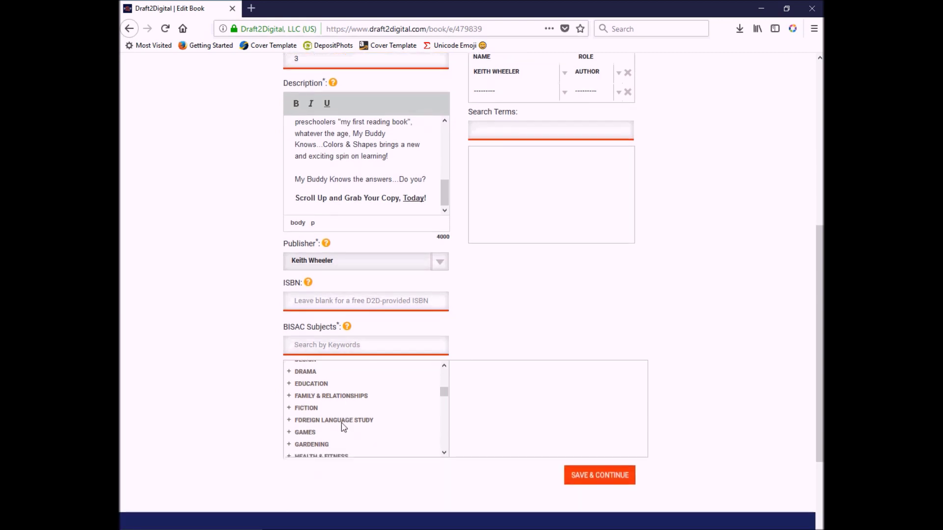
scroll(346, 417, "up", 3)
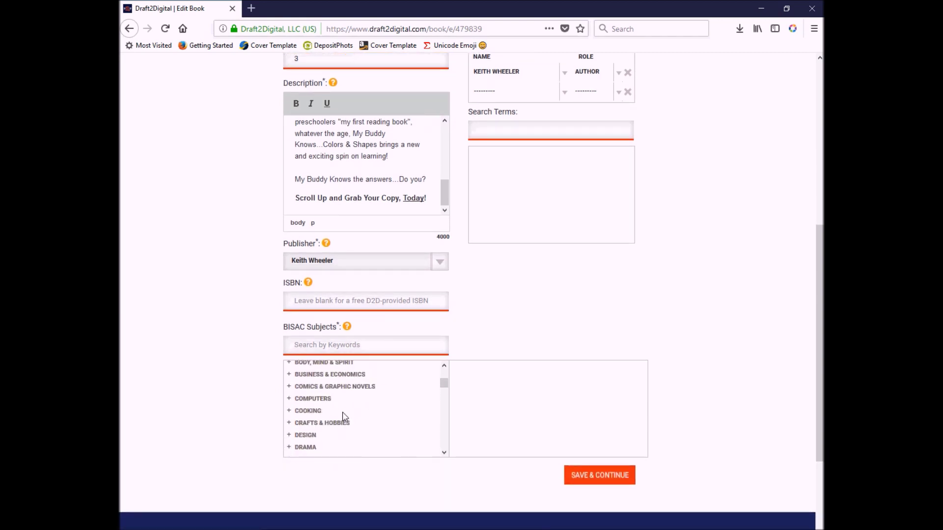
scroll(343, 417, "up", 2)
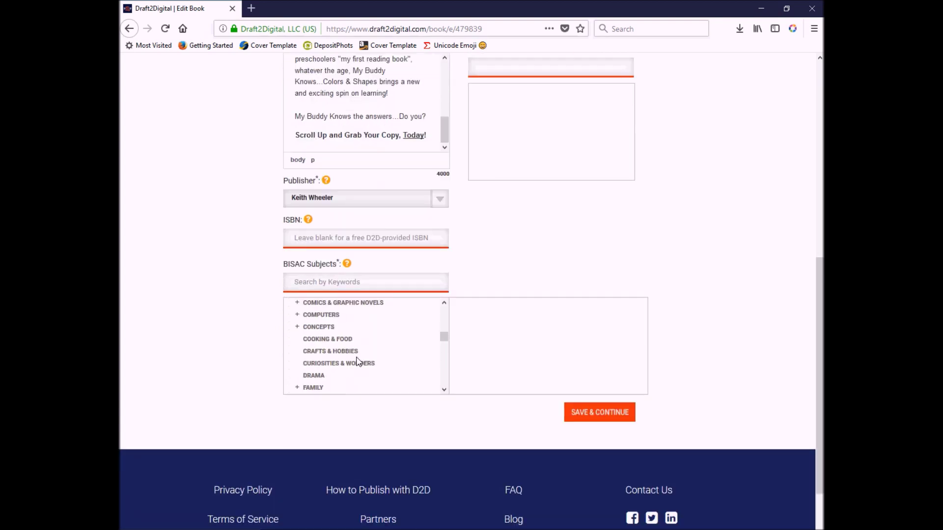
left_click(354, 363)
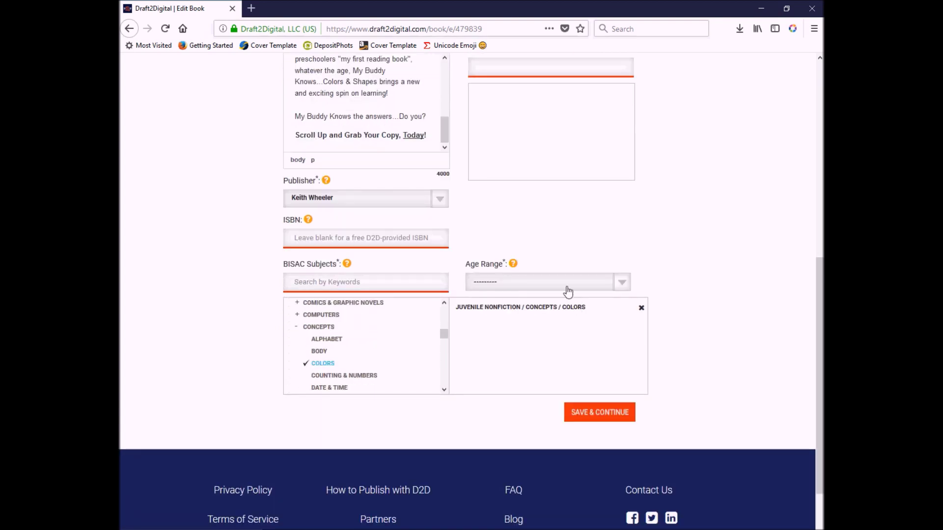
- Set the age range to 3-5
left_click(628, 287)
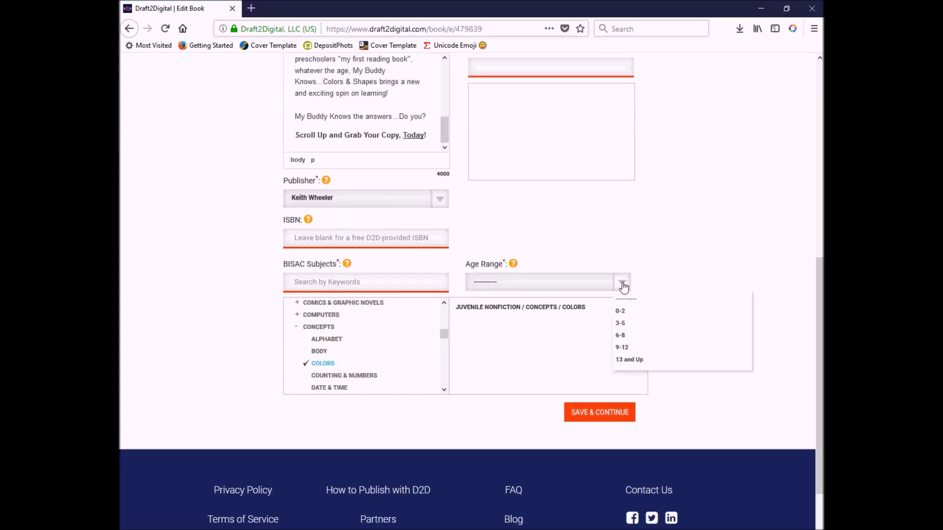
scroll(635, 311, "up", 1)
scroll(636, 318, "up", 1)
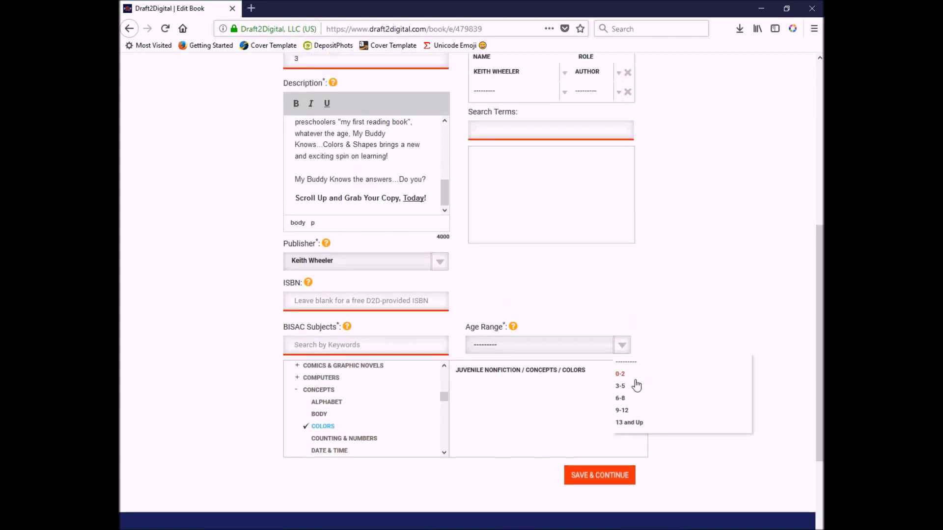
left_click(633, 387)
scroll(568, 312, "up", 5)
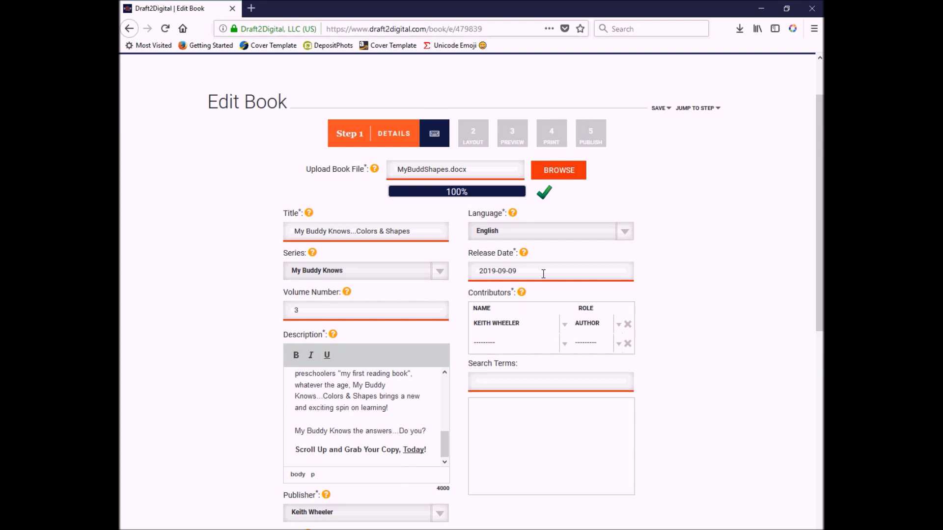
left_click(543, 274)
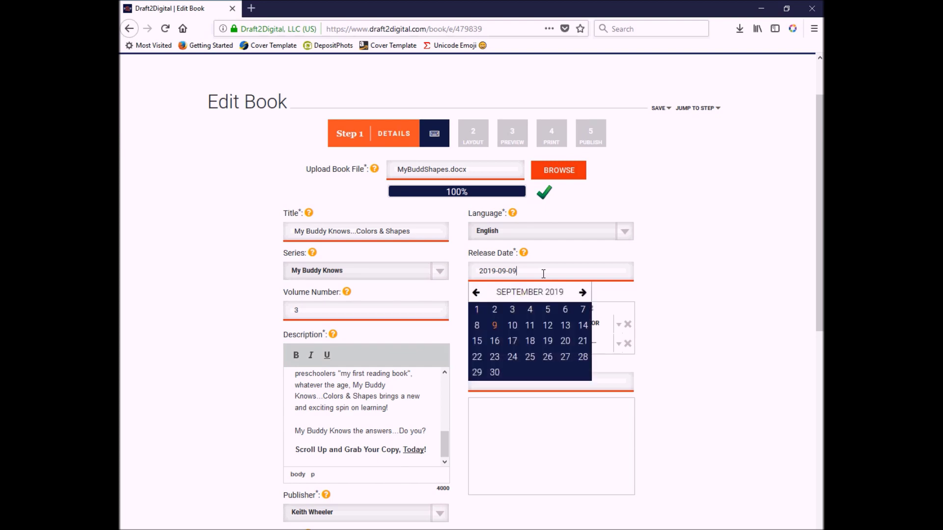
left_click(665, 278)
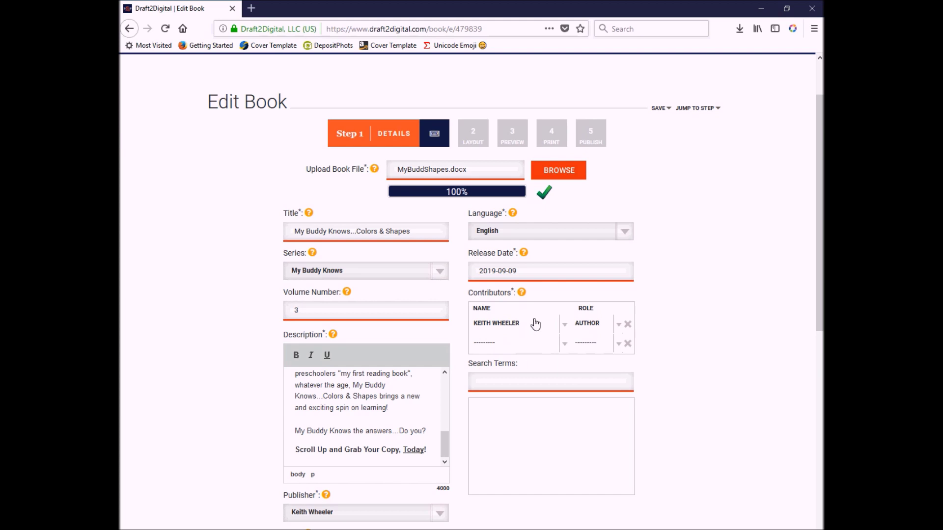
left_click(506, 346)
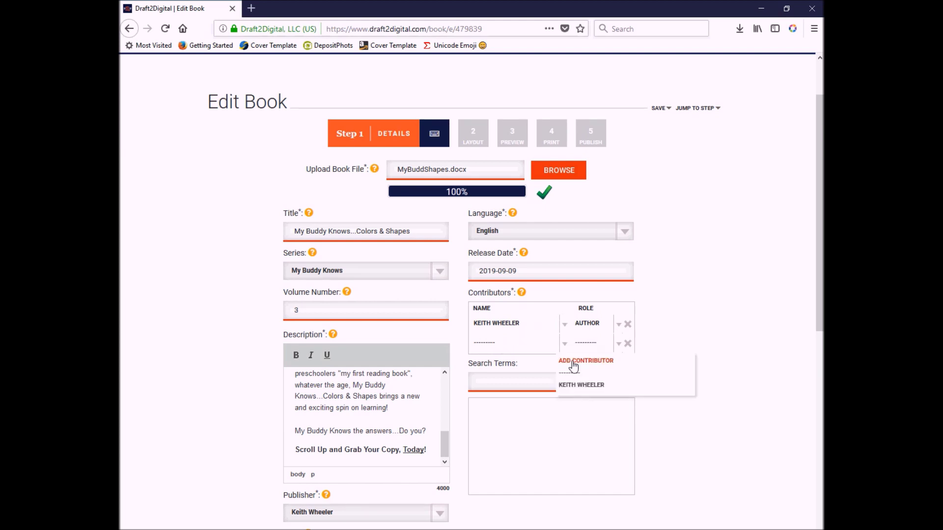
left_click(590, 346)
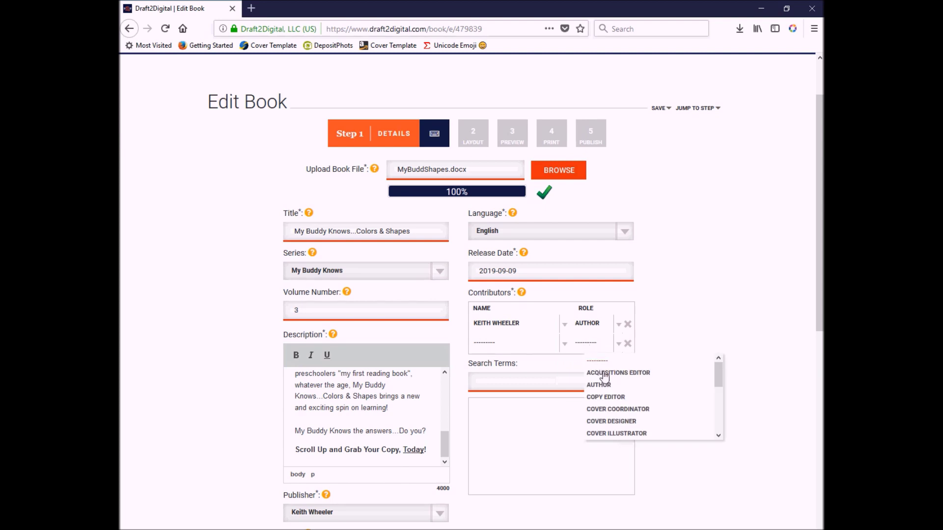
scroll(614, 393, "down", 2)
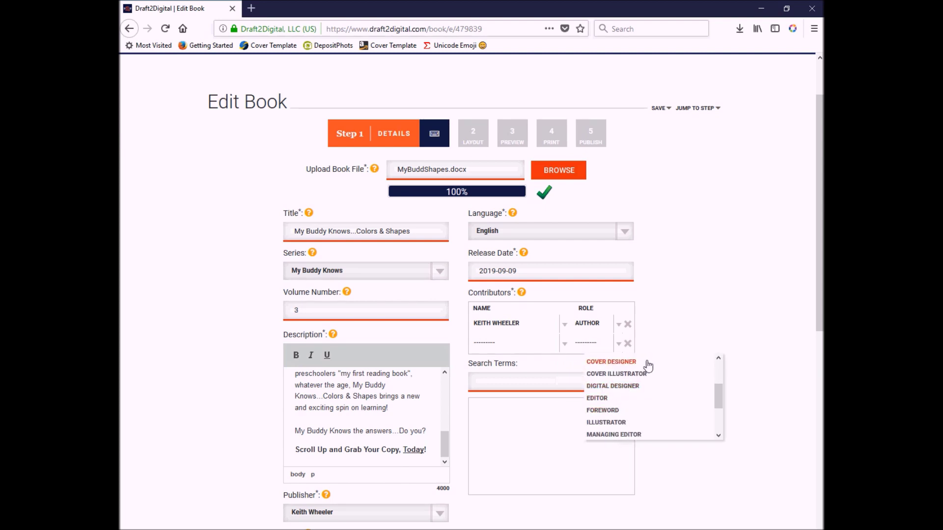
scroll(632, 421, "down", 2)
left_click(682, 343)
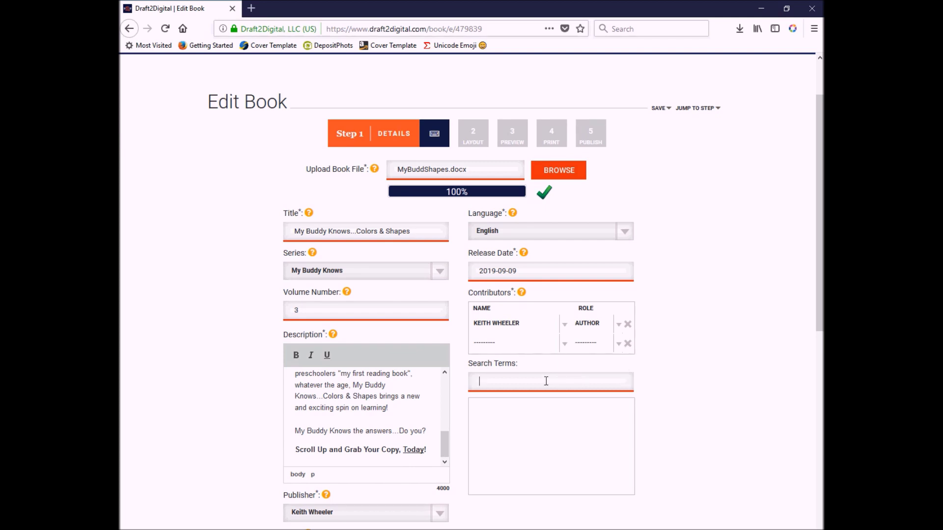
scroll(540, 416, "down", 3)
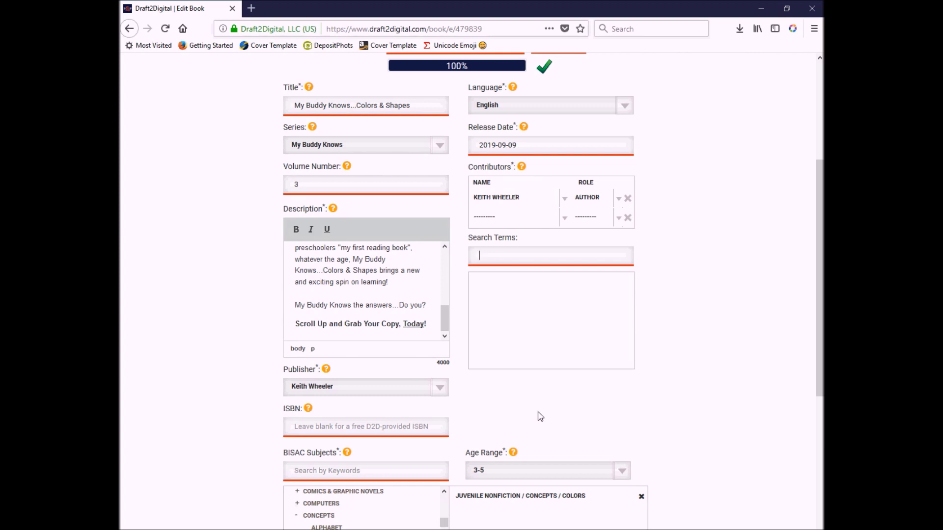
scroll(540, 417, "down", 5)
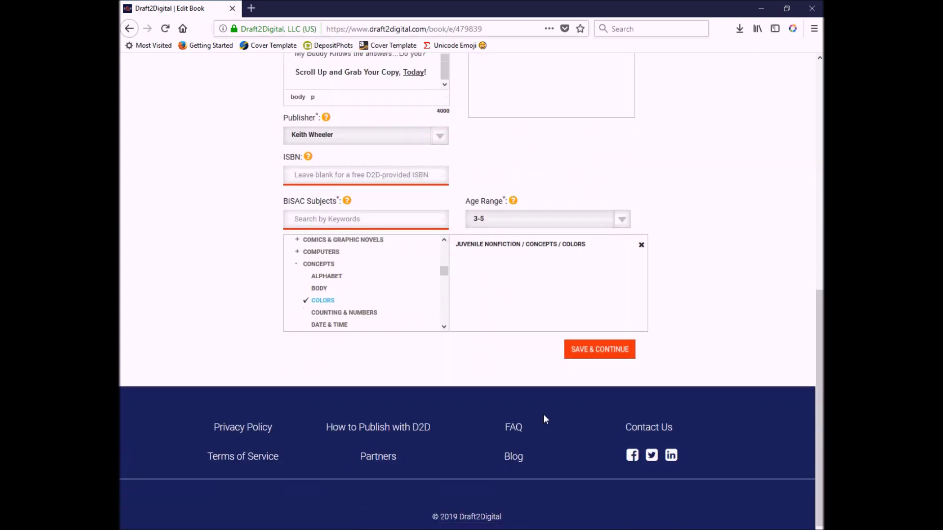
- Save the details, then upload MyBuddy_shapes_frontcover.jpg as the cover on Edit Book Layout
left_click(607, 348)
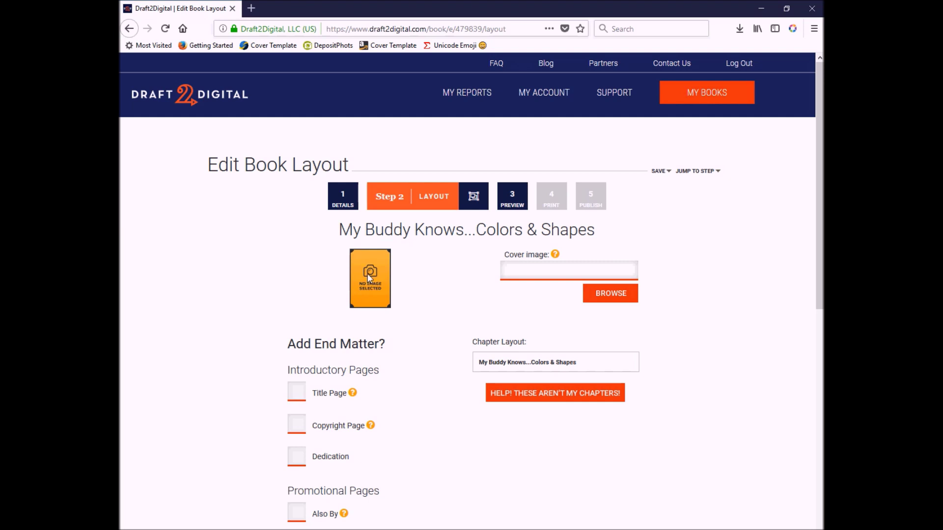
left_click(625, 293)
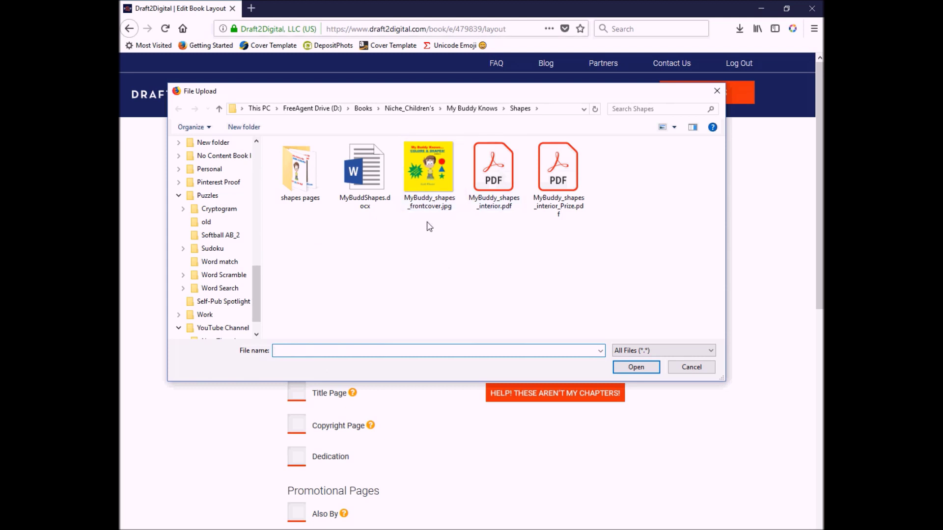
double_click(427, 191)
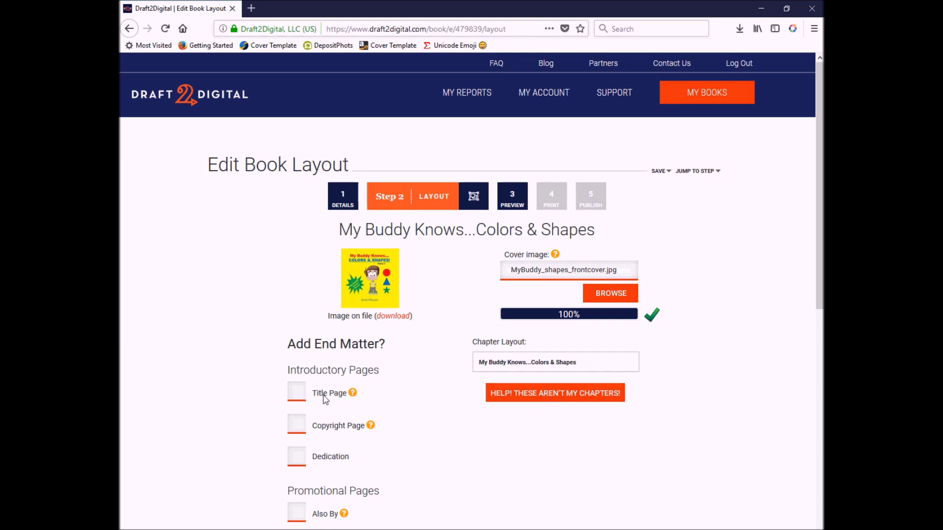
scroll(324, 399, "down", 2)
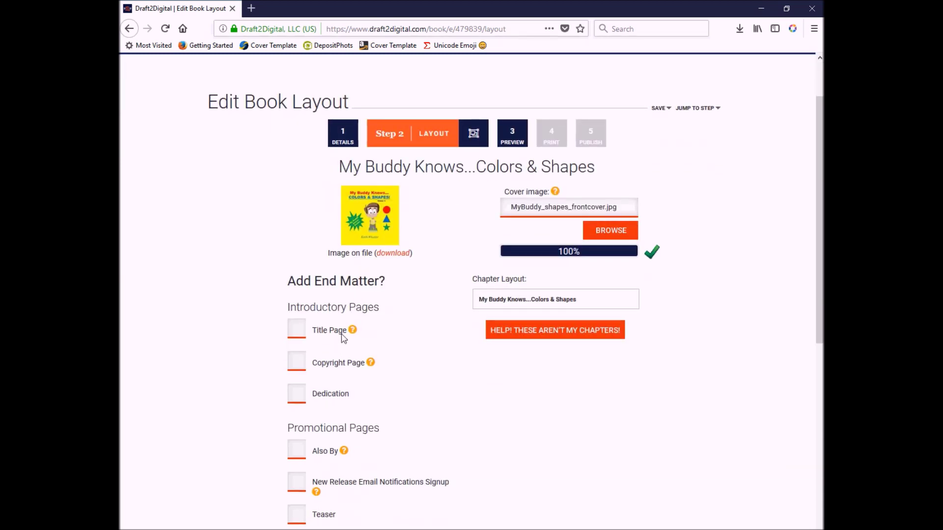
- Leave Title Page unticked and add an Also By page with location Both
left_click(295, 332)
left_click(295, 332)
scroll(451, 399, "down", 4)
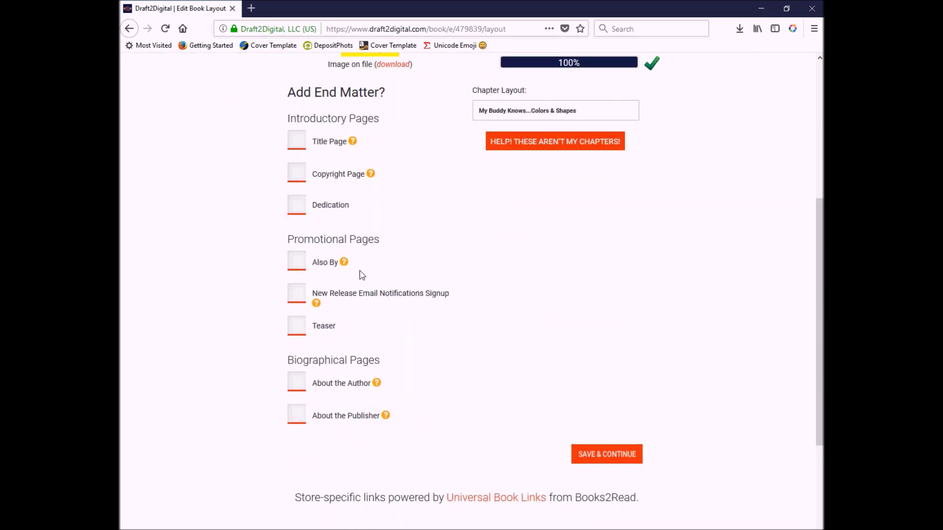
mouse_move(345, 265)
left_click(295, 267)
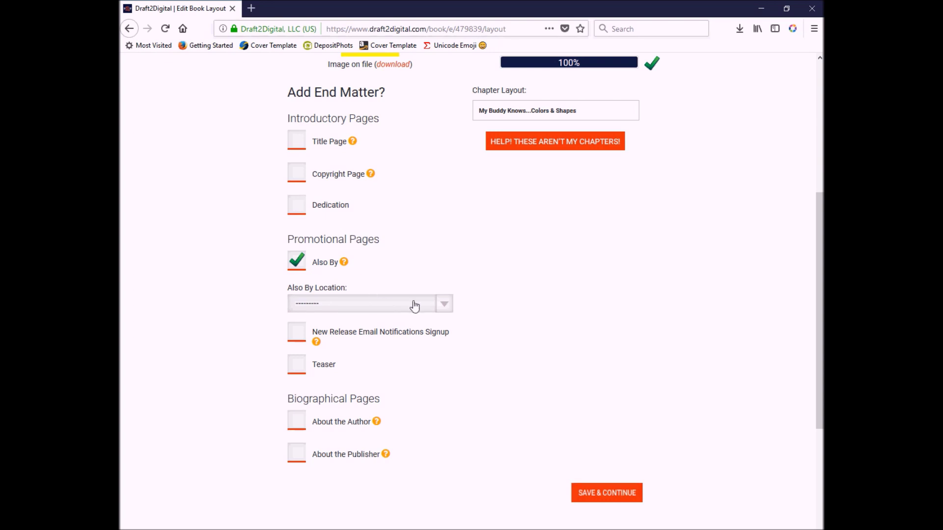
left_click(444, 305)
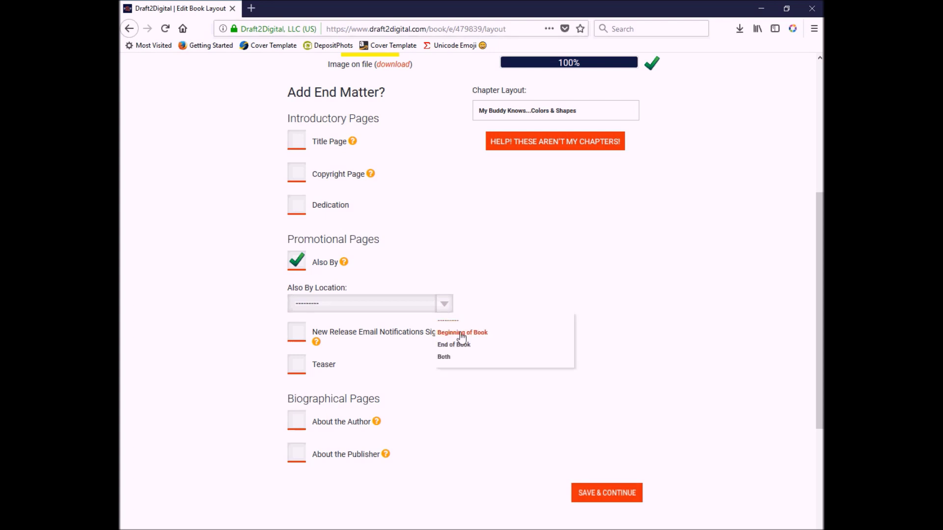
left_click(444, 357)
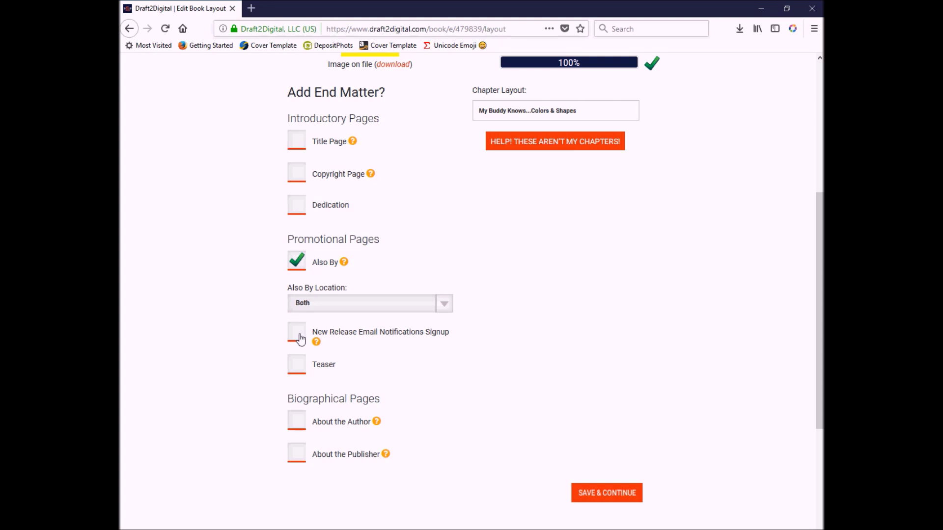
- Add the New Release Email Notifications Signup page, leaving Teaser unticked
left_click(301, 339)
left_click(303, 370)
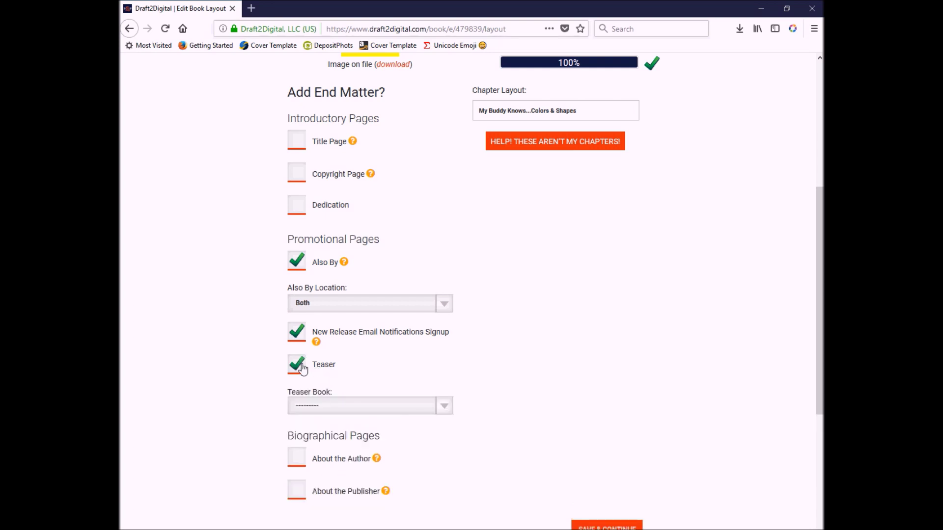
left_click(445, 411)
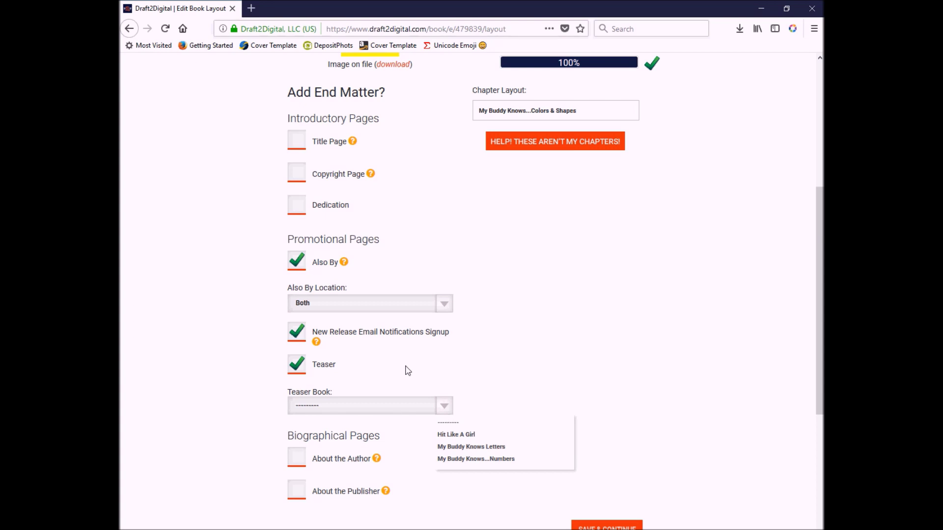
left_click(297, 365)
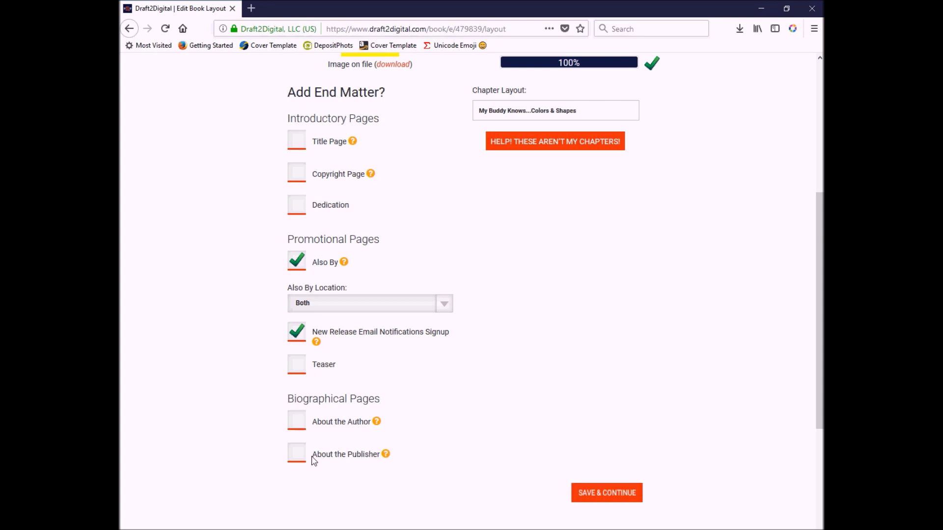
scroll(314, 461, "down", 2)
- Save the end-matter choices and move to the Preview Book Layout step
left_click(611, 431)
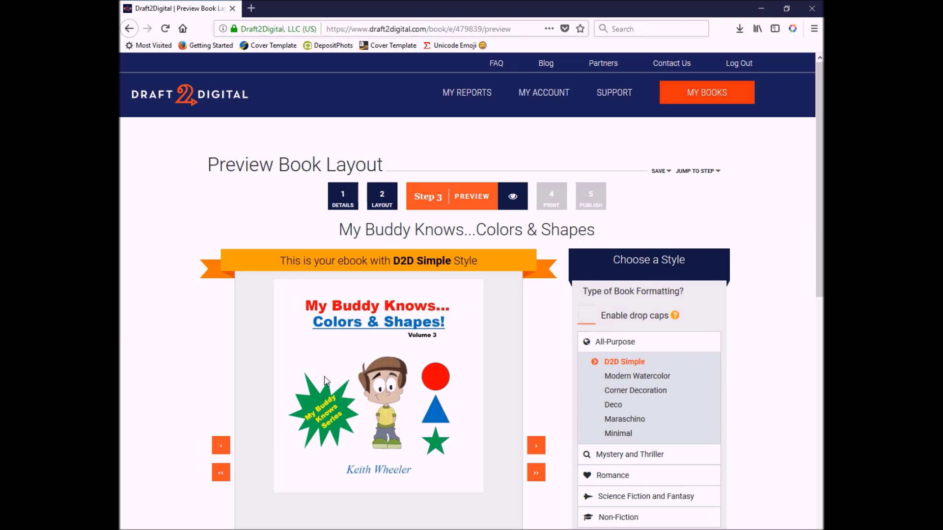
scroll(324, 380, "down", 2)
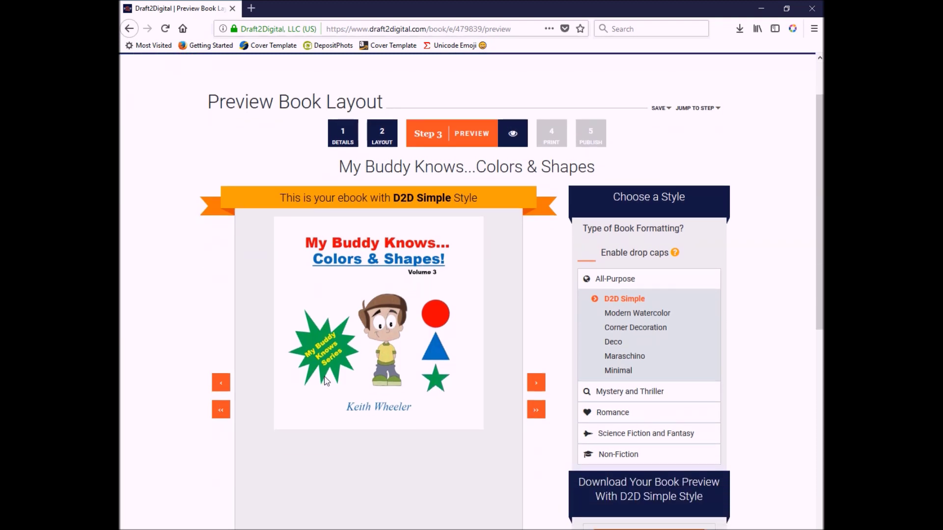
scroll(325, 381, "down", 2)
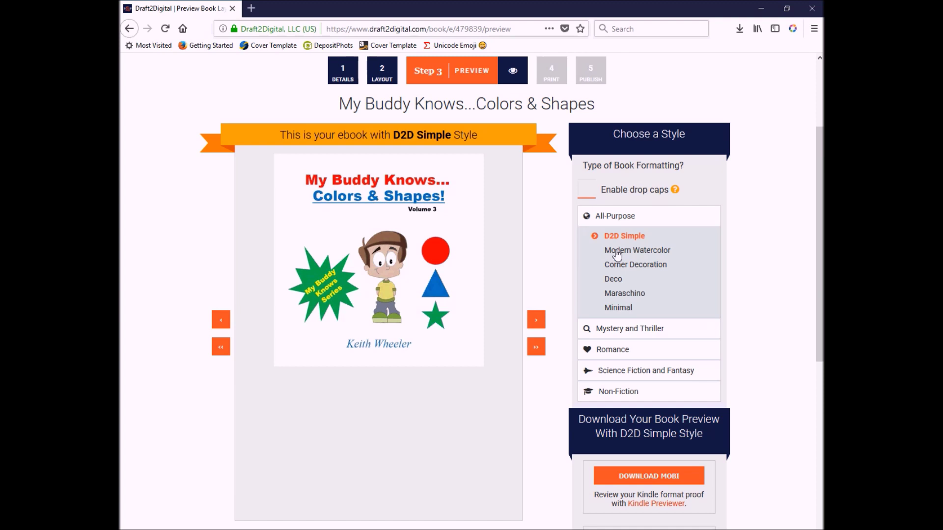
- Browse the Mystery, Romance, Sci-Fi and Non-Fiction styles, then return to All-Purpose
mouse_move(591, 197)
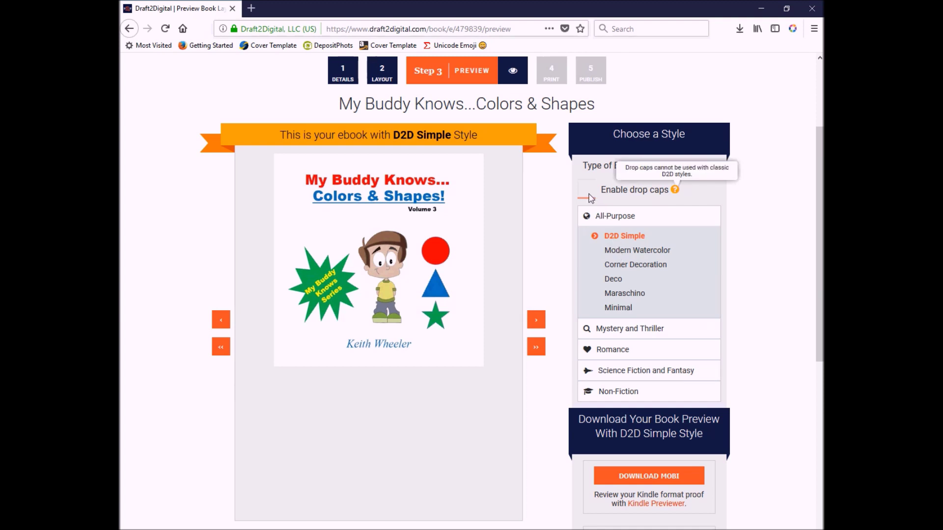
left_click(597, 337)
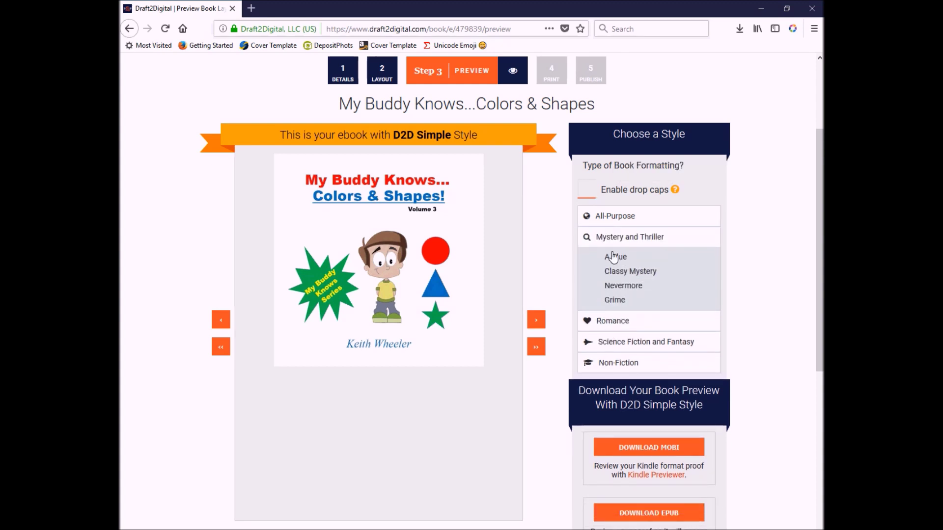
left_click(587, 327)
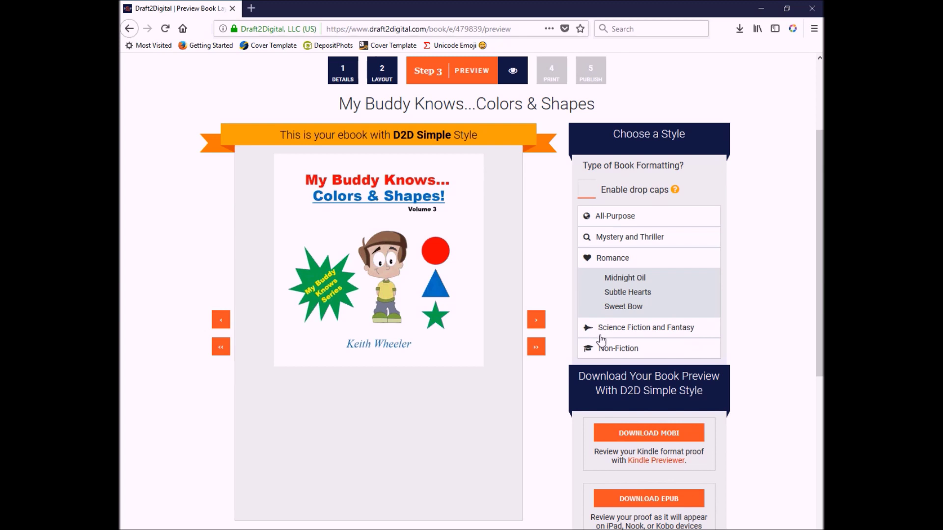
left_click(600, 329)
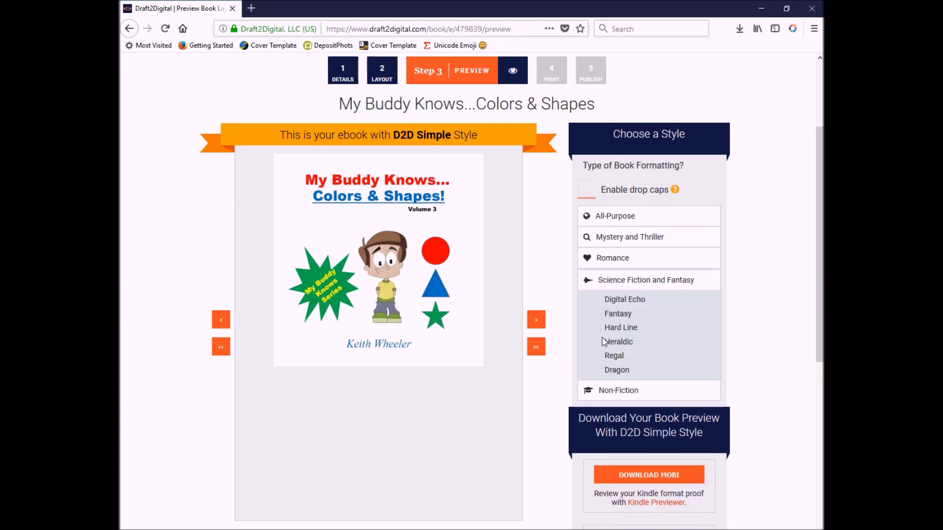
left_click(618, 393)
scroll(643, 280, "up", 2)
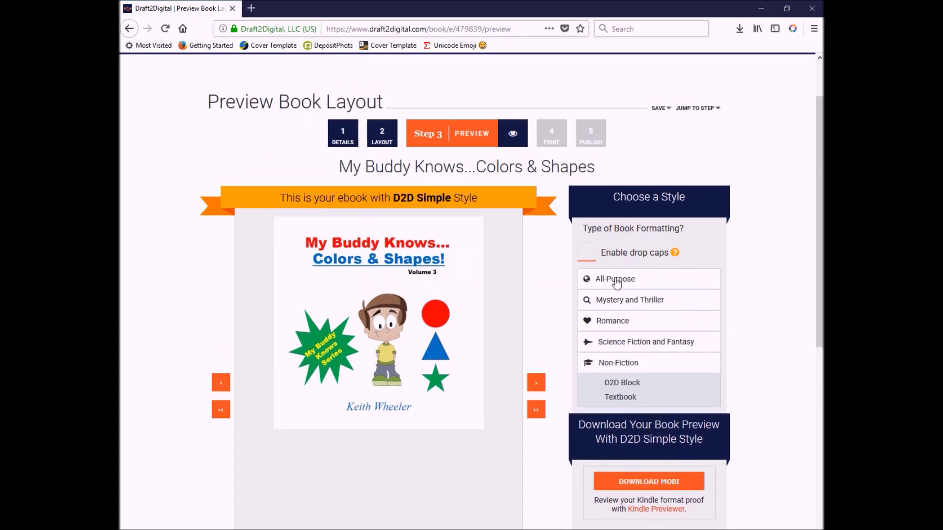
left_click(616, 280)
scroll(373, 254, "down", 4)
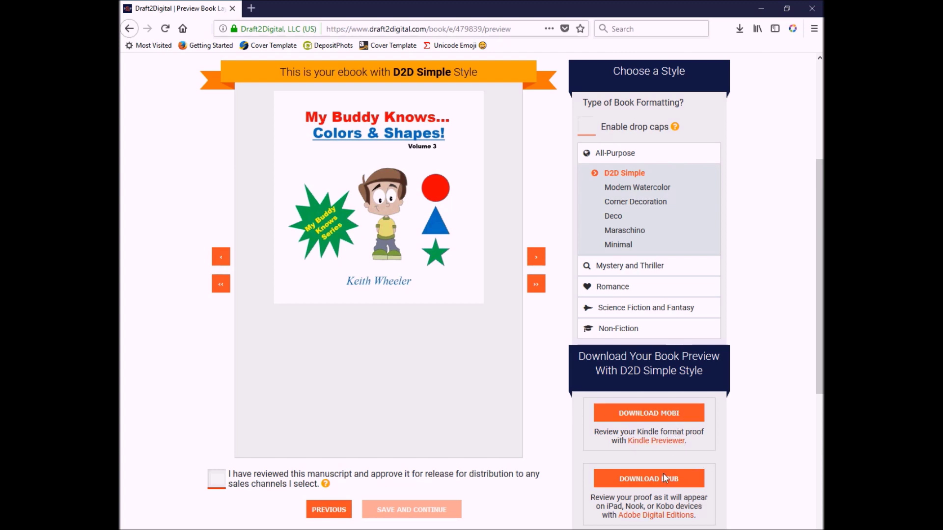
- Review the preview, tick 'I have reviewed this manuscript', and continue through to Publishing
scroll(656, 489, "down", 2)
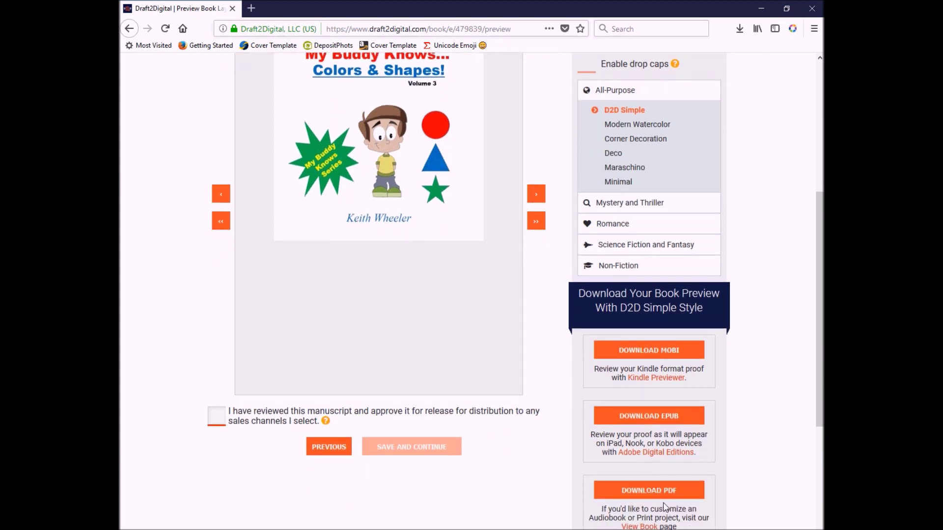
scroll(657, 491, "down", 4)
scroll(656, 488, "up", 6)
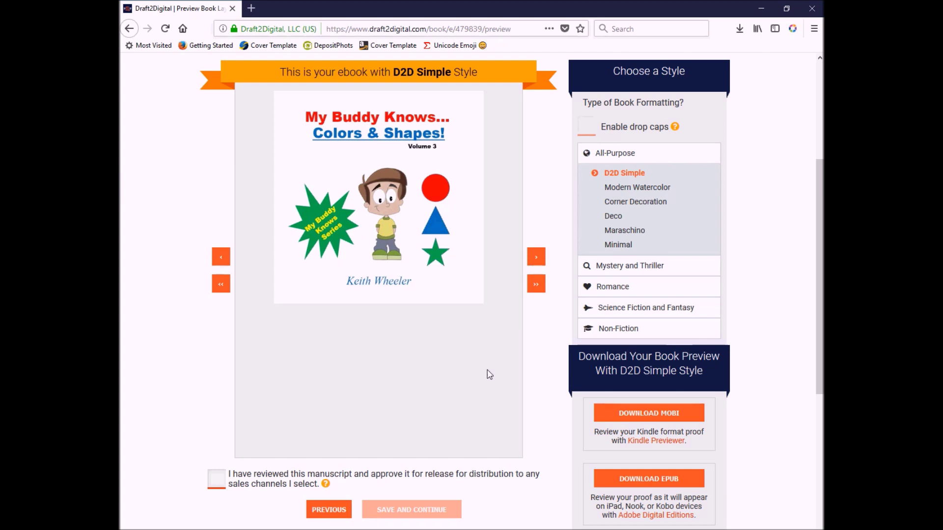
scroll(490, 374, "down", 3)
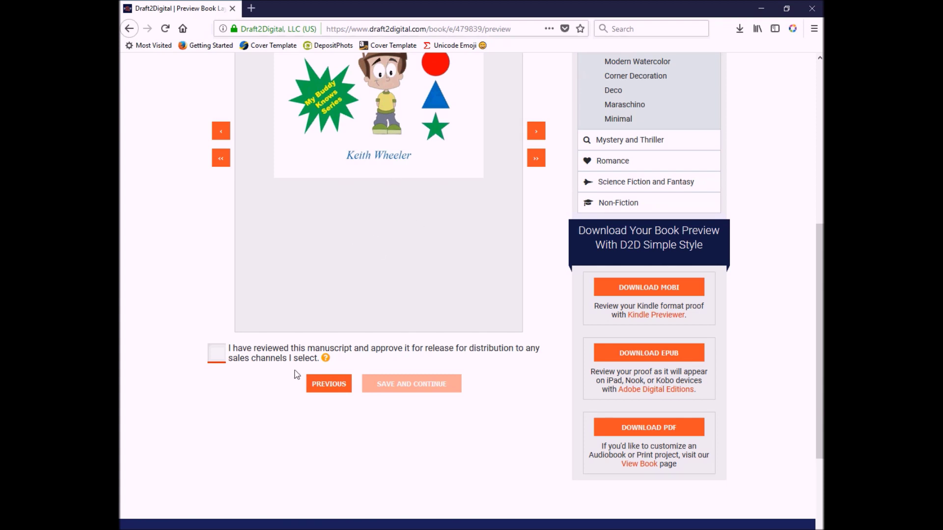
left_click(217, 360)
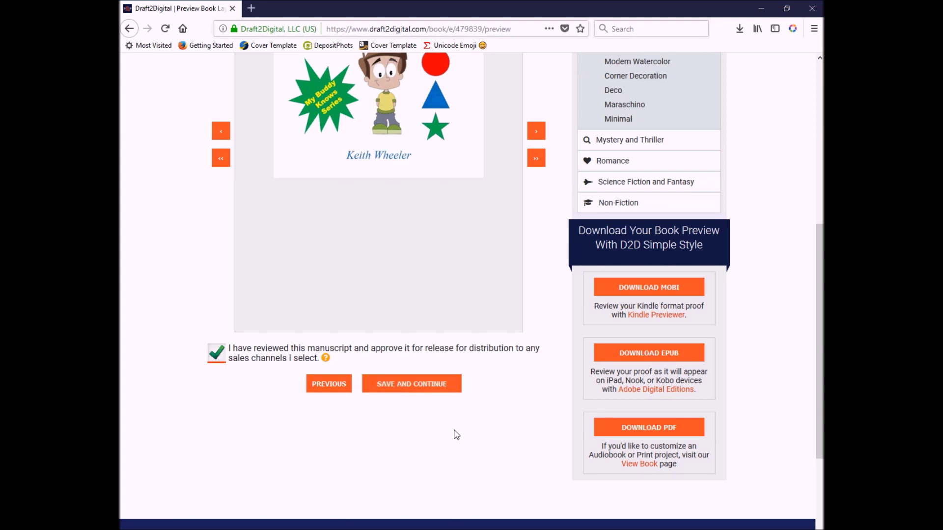
left_click(416, 386)
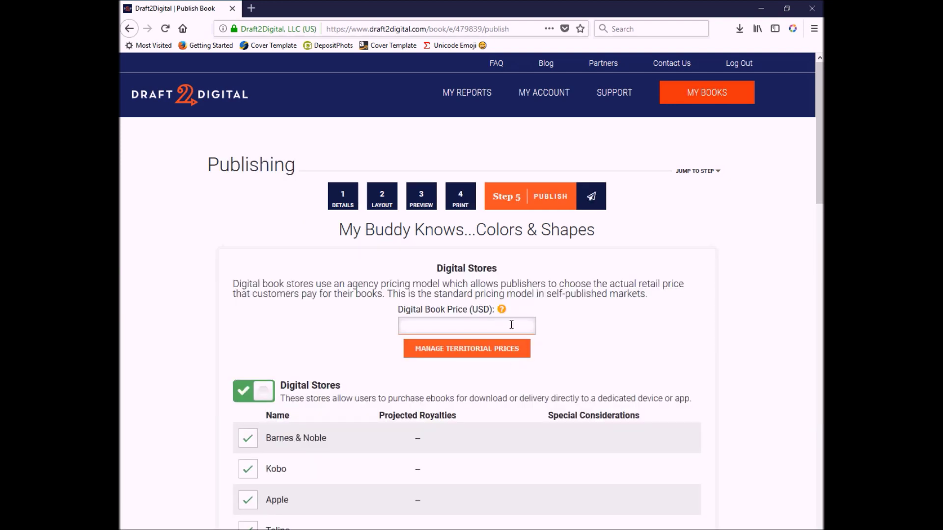
left_click(511, 324)
- Set the digital book price to 2.99 USD
type("2.99")
scroll(469, 297, "down", 2)
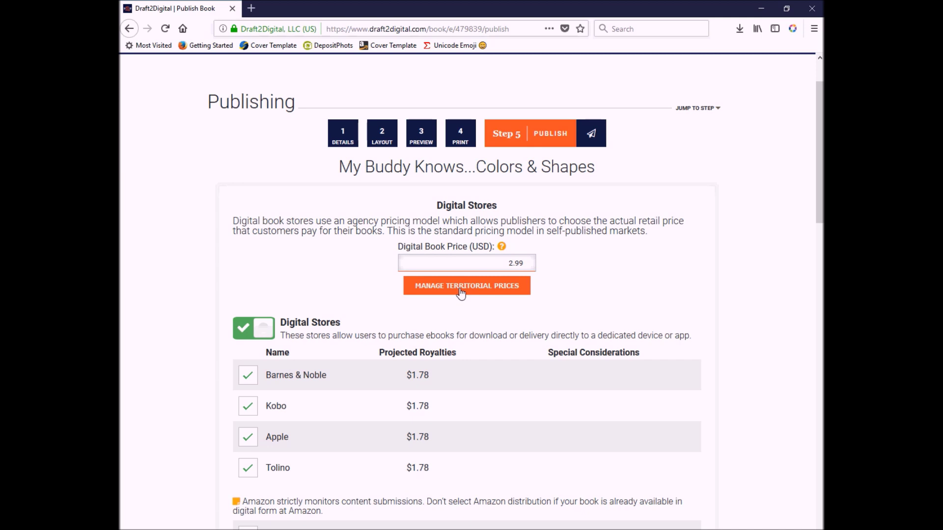
left_click(460, 291)
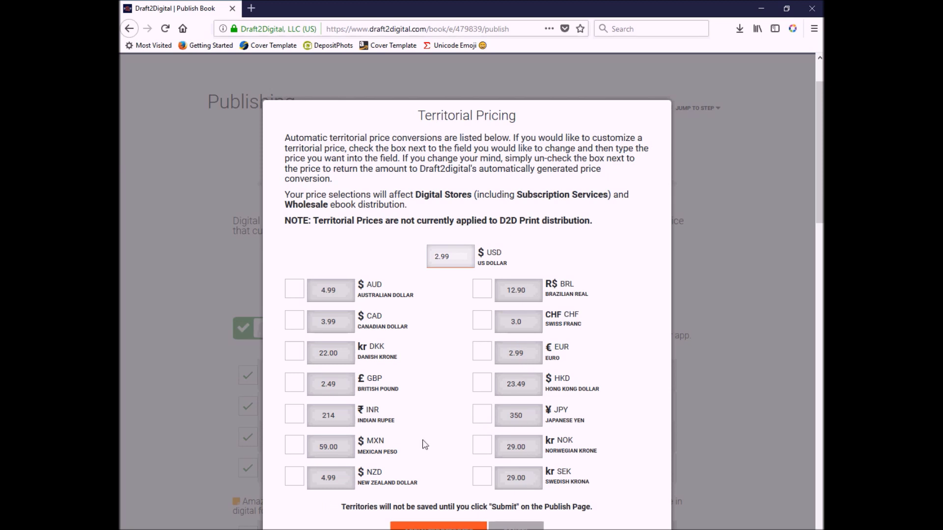
- Override territorial prices to 249 INR and 12.99 BRL and confirm them
left_click(296, 416)
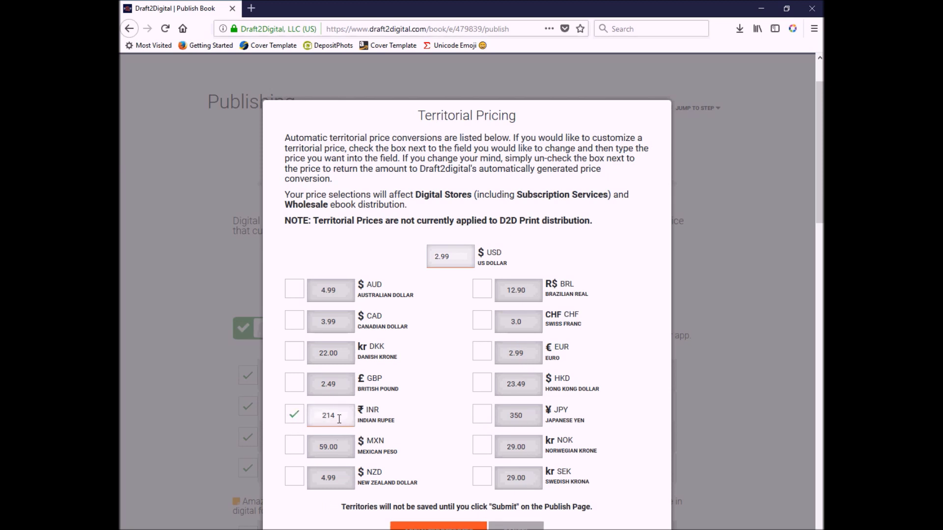
left_click_drag(336, 416, 324, 412)
type("49")
left_click(483, 290)
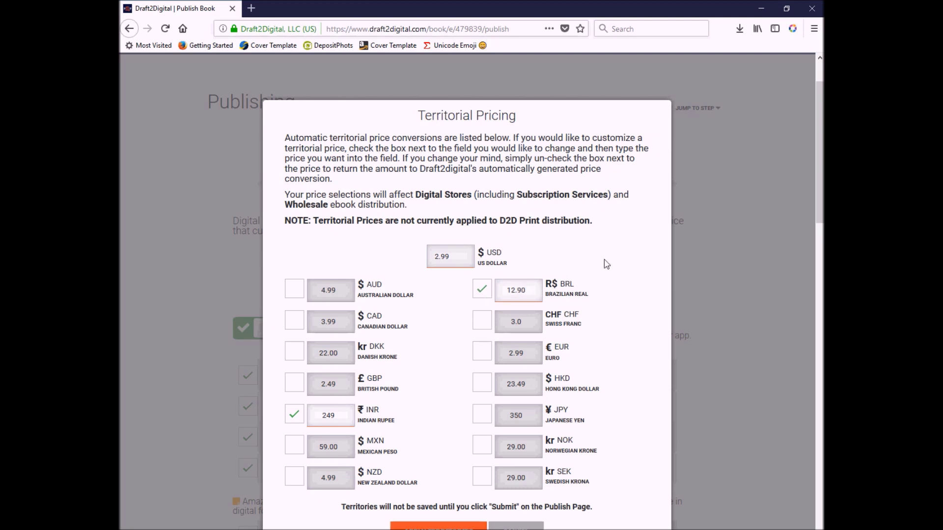
key("BackSpace")
type("9")
left_click(457, 525)
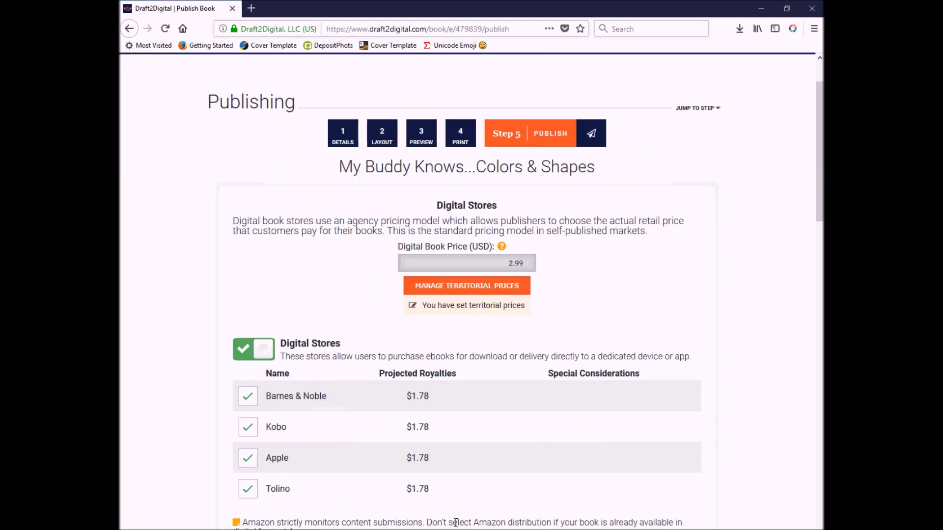
scroll(431, 322, "down", 2)
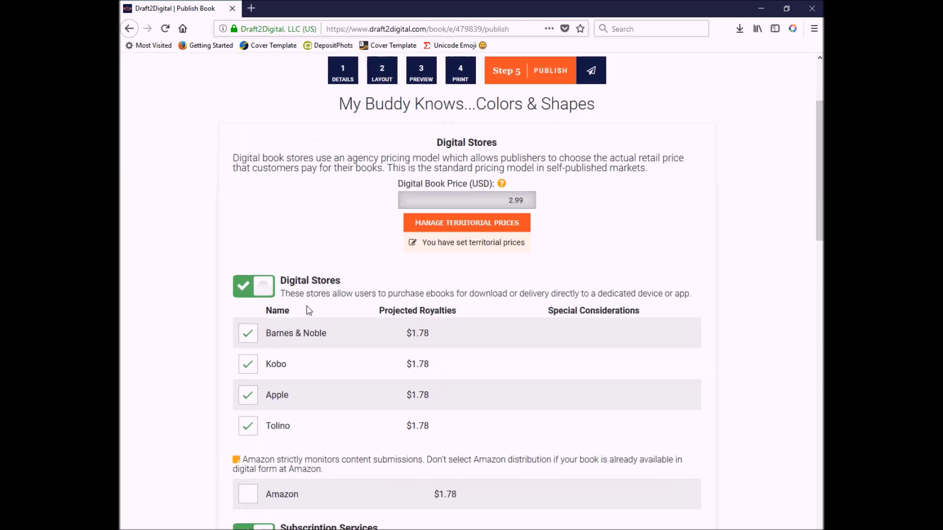
scroll(310, 309, "down", 3)
scroll(290, 290, "down", 1)
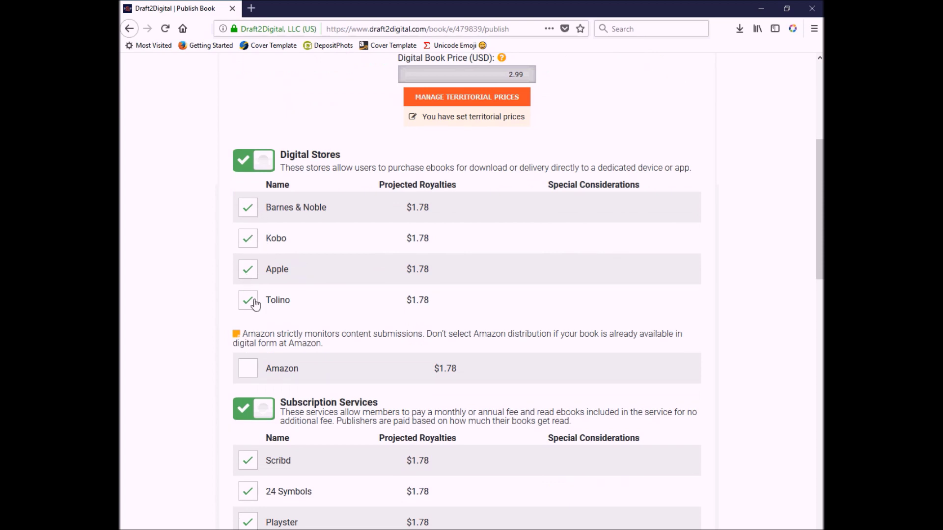
scroll(258, 309, "down", 2)
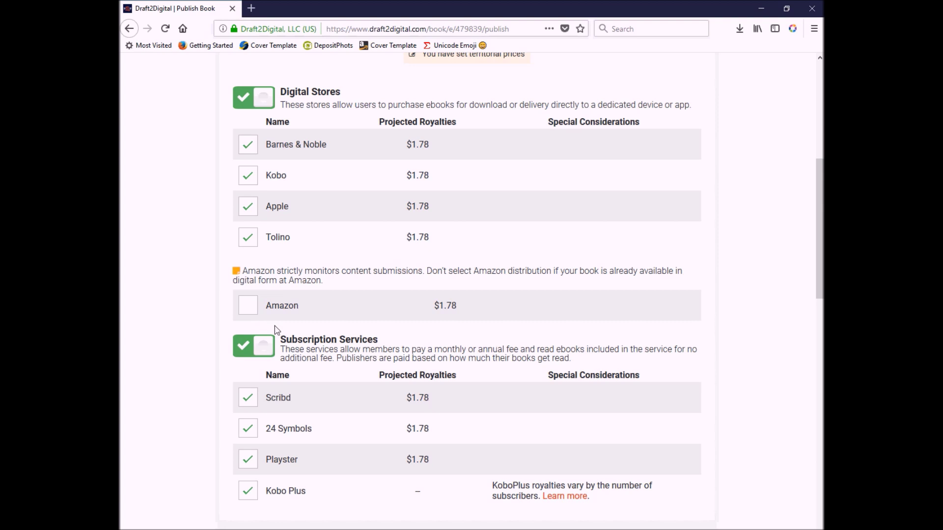
scroll(275, 328, "down", 4)
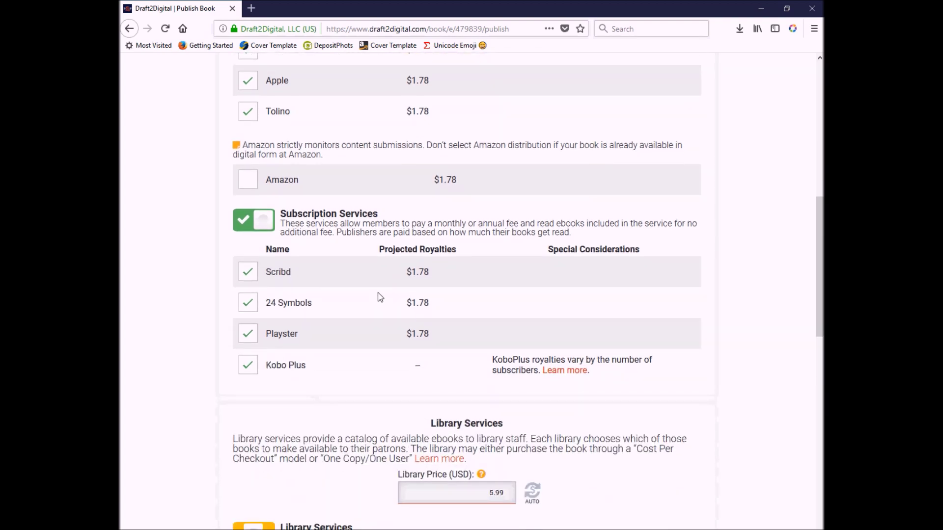
scroll(423, 244, "up", 5)
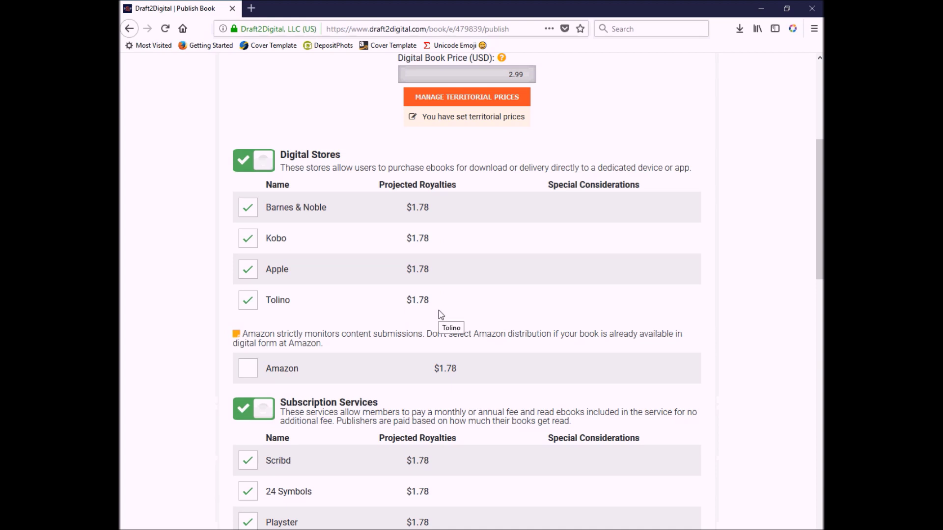
scroll(440, 314, "down", 5)
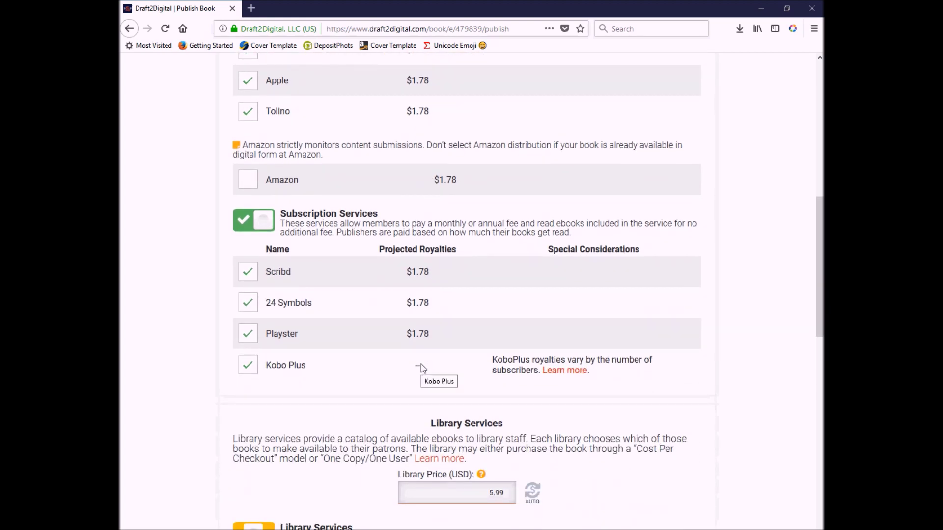
scroll(284, 285, "down", 3)
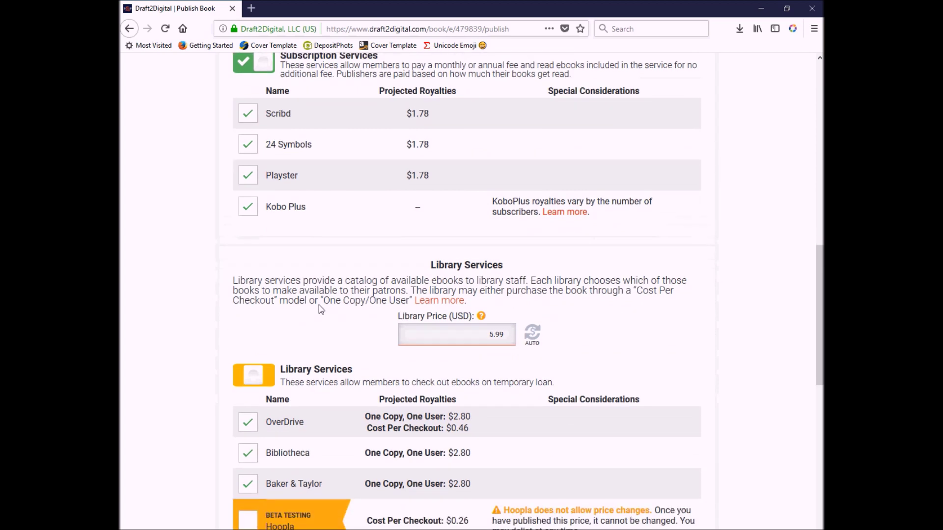
scroll(321, 308, "down", 1)
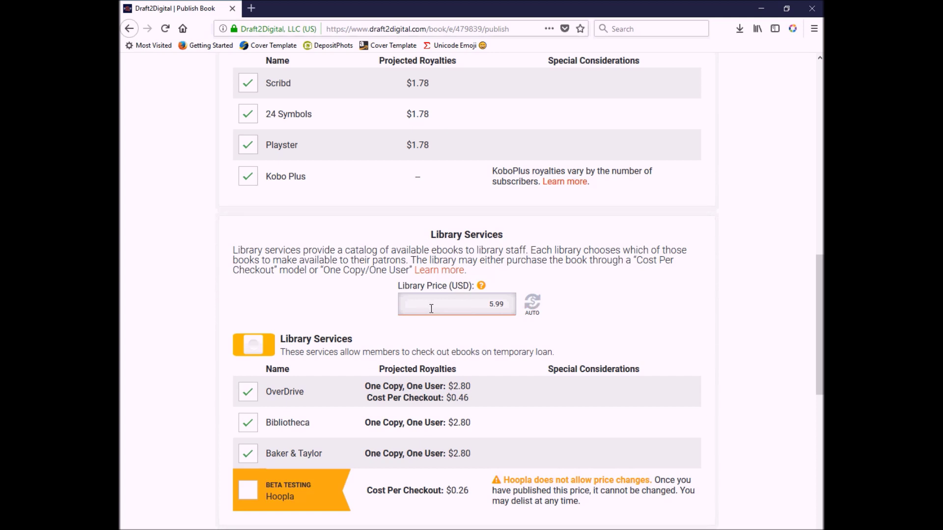
scroll(337, 406, "down", 2)
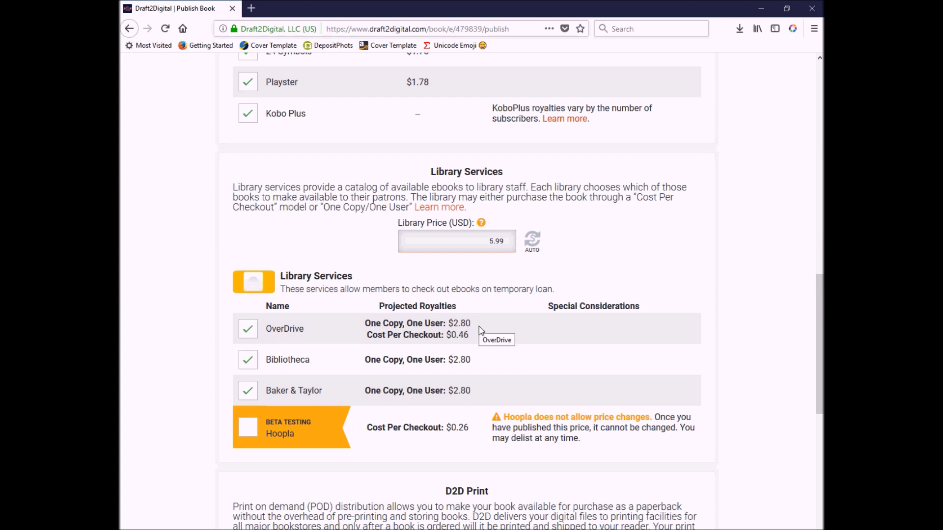
left_click_drag(465, 335, 451, 335)
left_click(483, 336)
left_click_drag(471, 335, 456, 335)
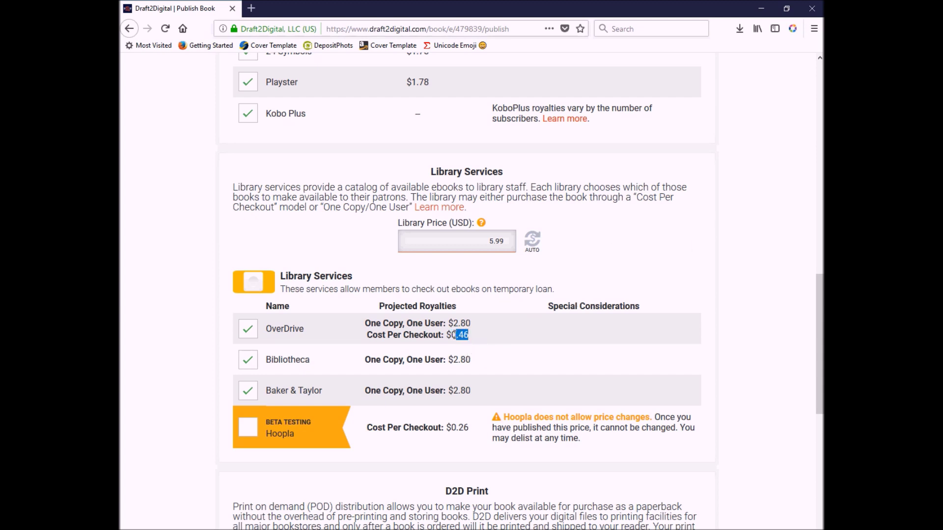
left_click(510, 349)
left_click_drag(464, 335, 450, 335)
left_click(464, 334)
scroll(296, 402, "up", 4)
- Toggle print distribution on and back off so the book stays ebook-only
scroll(296, 402, "down", 5)
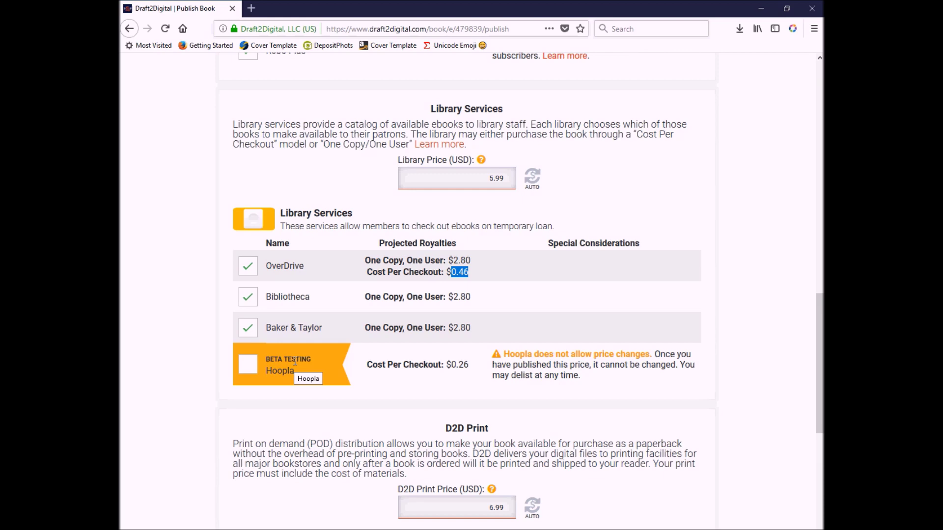
scroll(251, 378, "down", 3)
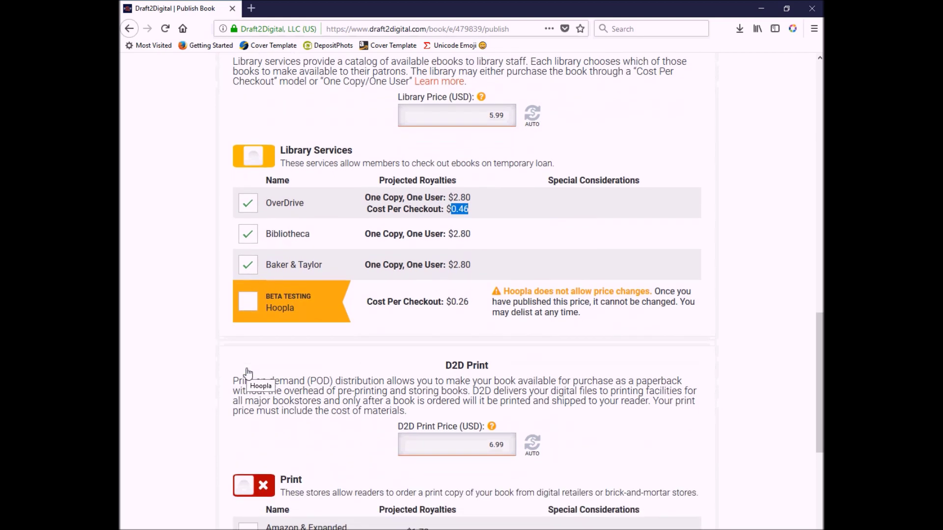
scroll(248, 374, "down", 3)
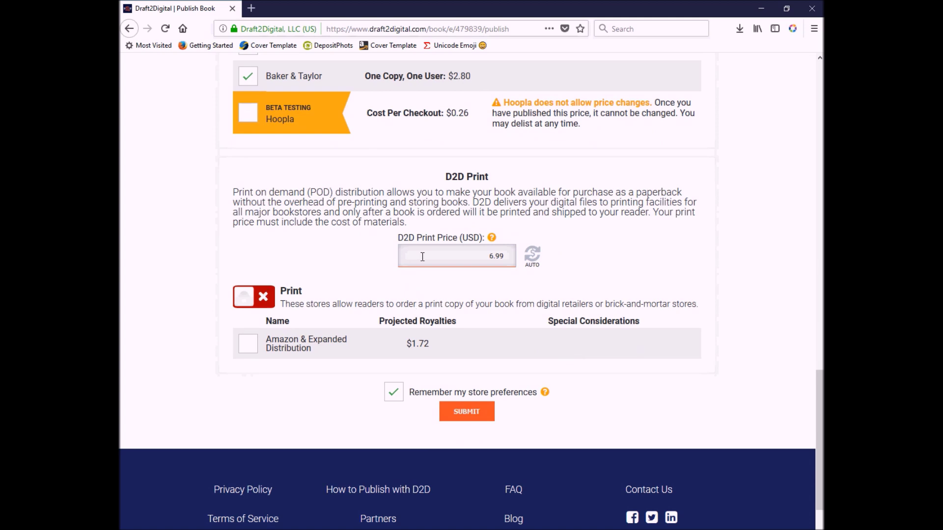
double_click(466, 256)
left_click(266, 303)
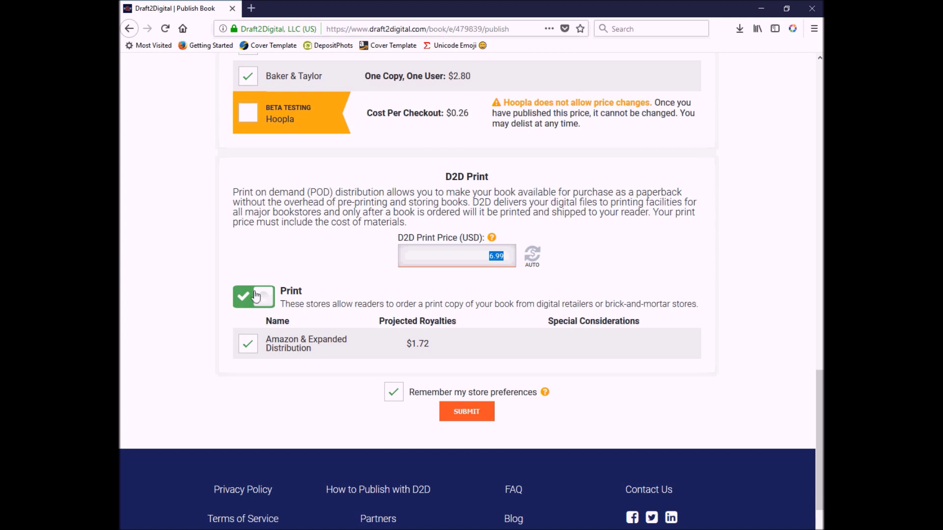
left_click(258, 298)
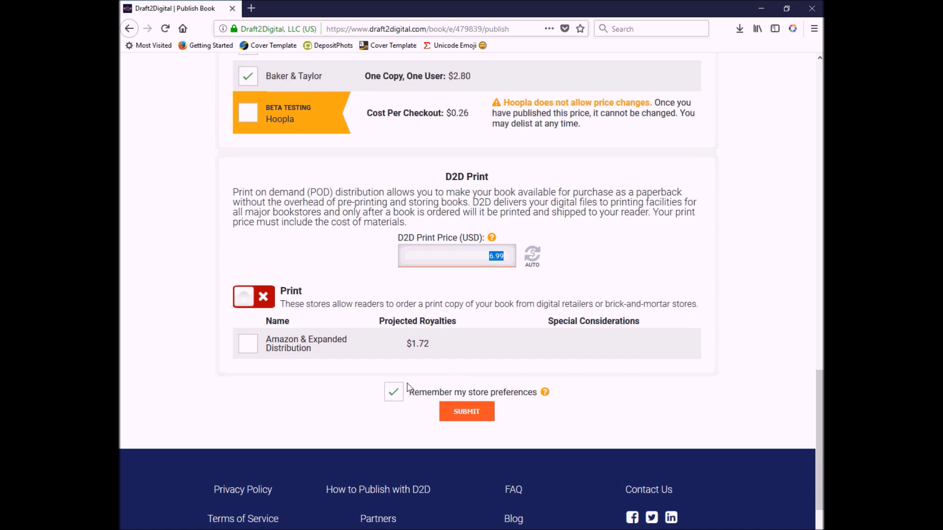
- Submit the store and pricing choices from the bottom of the page
scroll(366, 344, "up", 5)
scroll(366, 343, "down", 4)
scroll(365, 345, "down", 3)
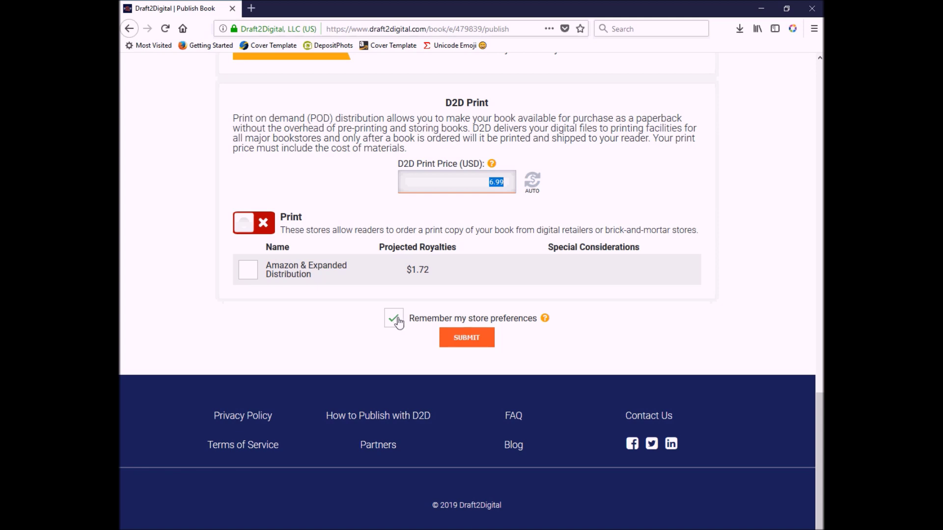
left_click(469, 342)
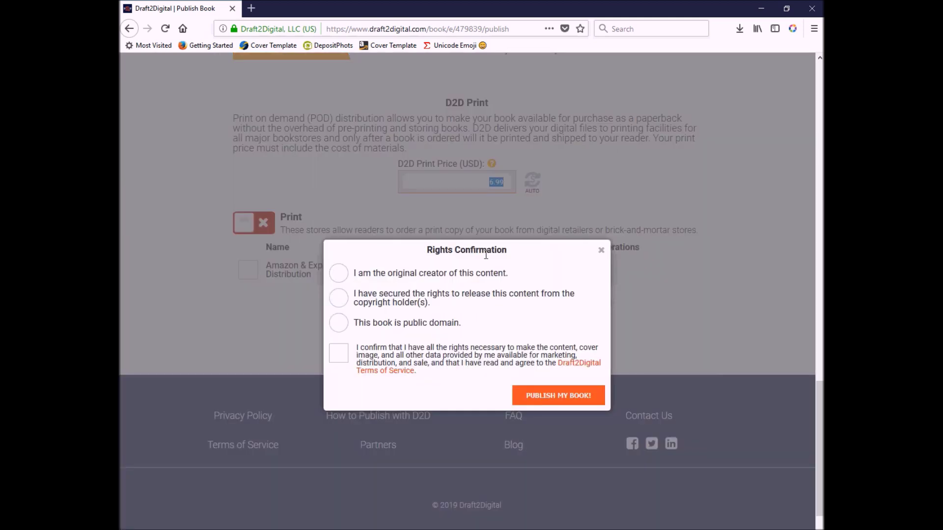
- Declare original authorship, confirm the rights and terms, and publish My Buddy Knows...Colors & Shapes
left_click(343, 275)
left_click(343, 356)
left_click(556, 400)
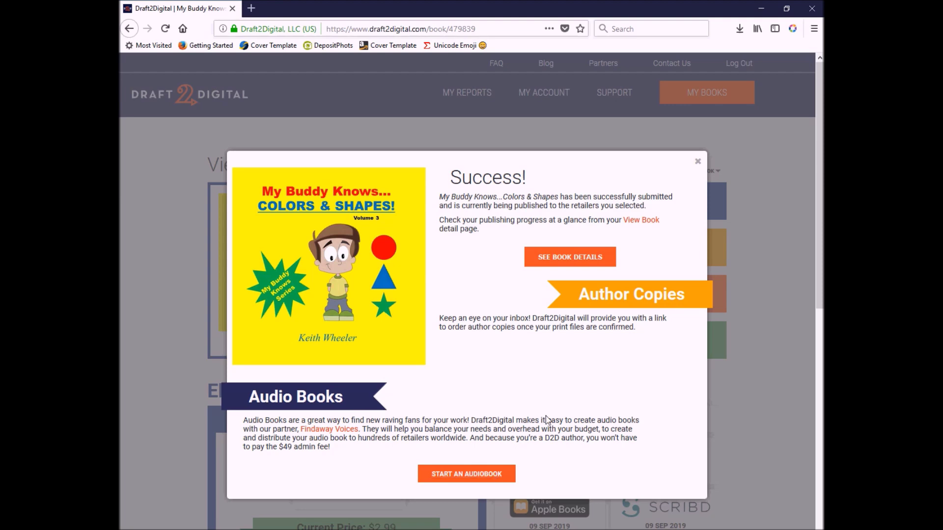
- Close the Success message and return to the top of the View Book page
left_click(591, 260)
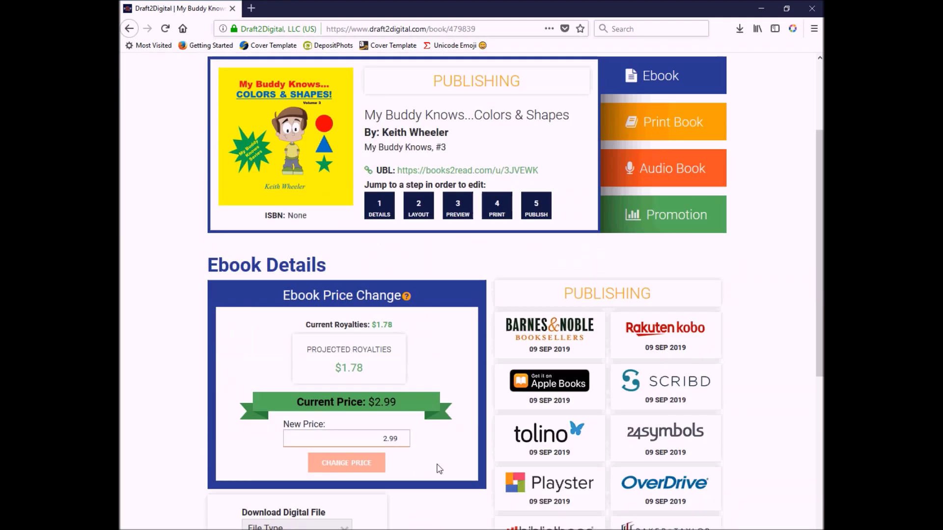
scroll(437, 466, "up", 2)
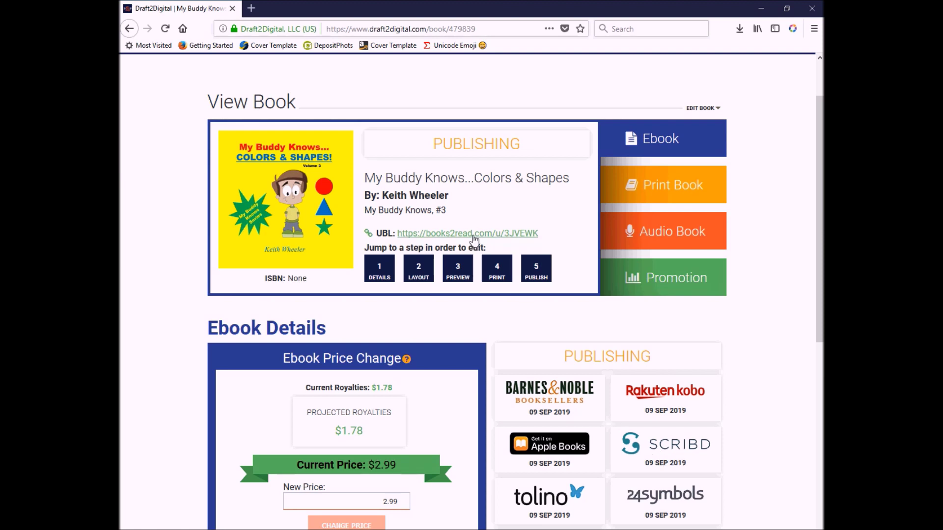
scroll(559, 426, "down", 3)
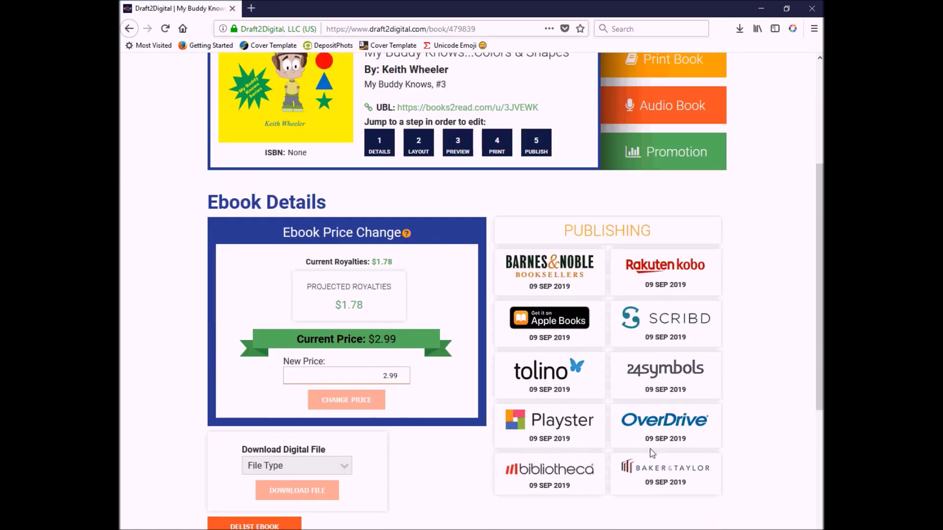